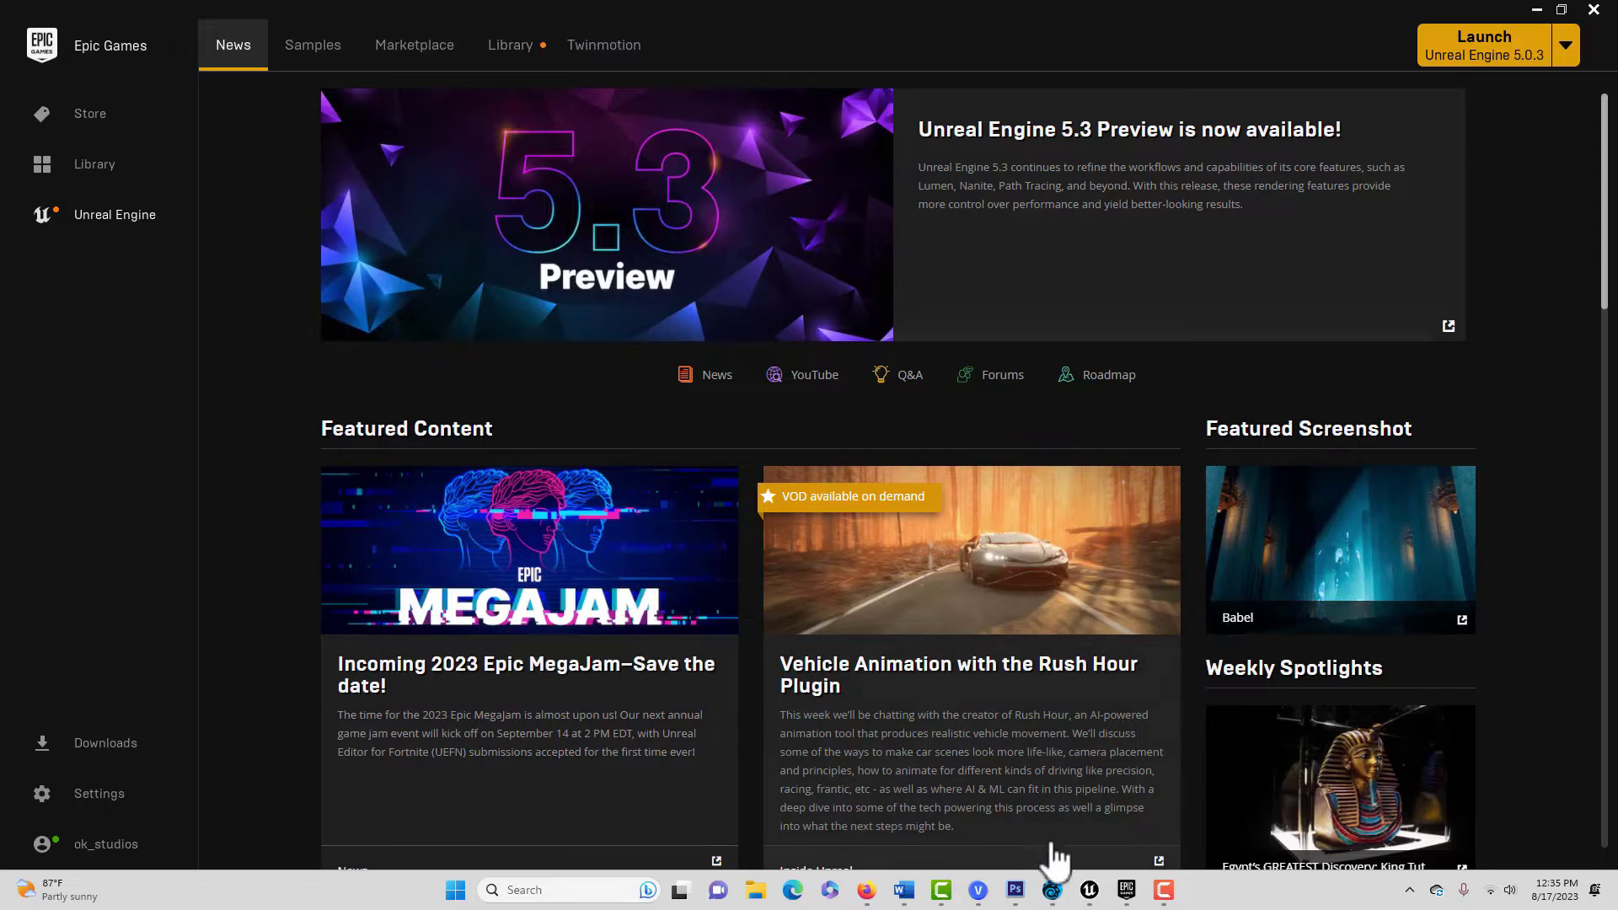
# Show the Unreal Engine Library with installed versions 5.1.1, 5.2.1, 5.0.3 and 4.26.2
pyautogui.moveTo(1083, 892)
pyautogui.click(509, 46)
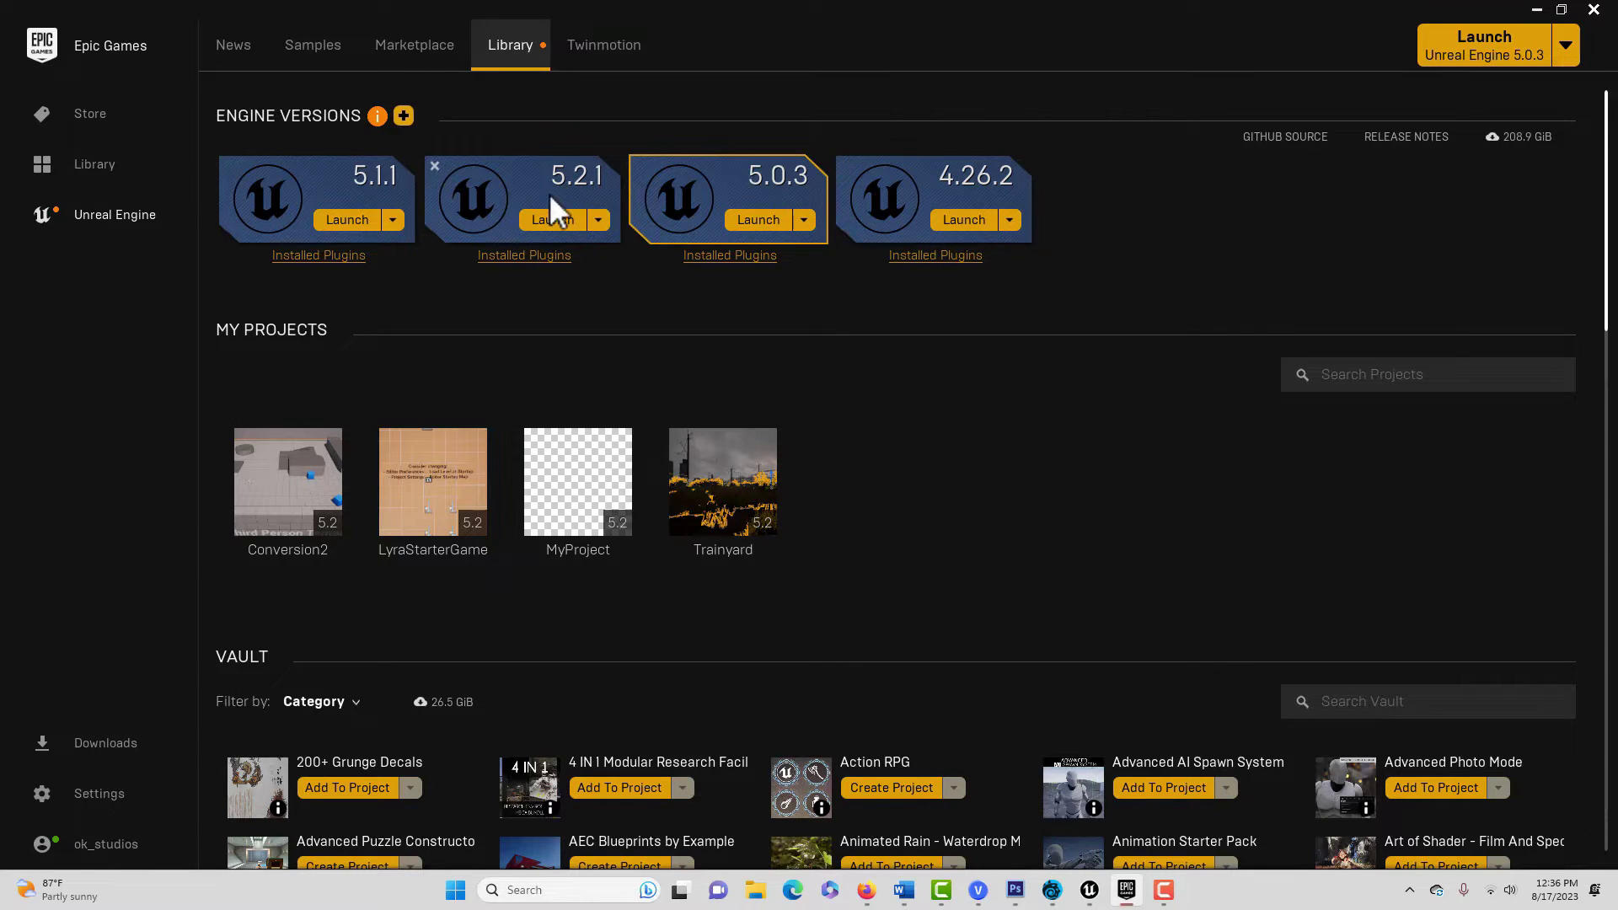
# Briefly check the MyProject editor, minimize it, and launch Unreal Engine 4.26.2
pyautogui.click(1090, 890)
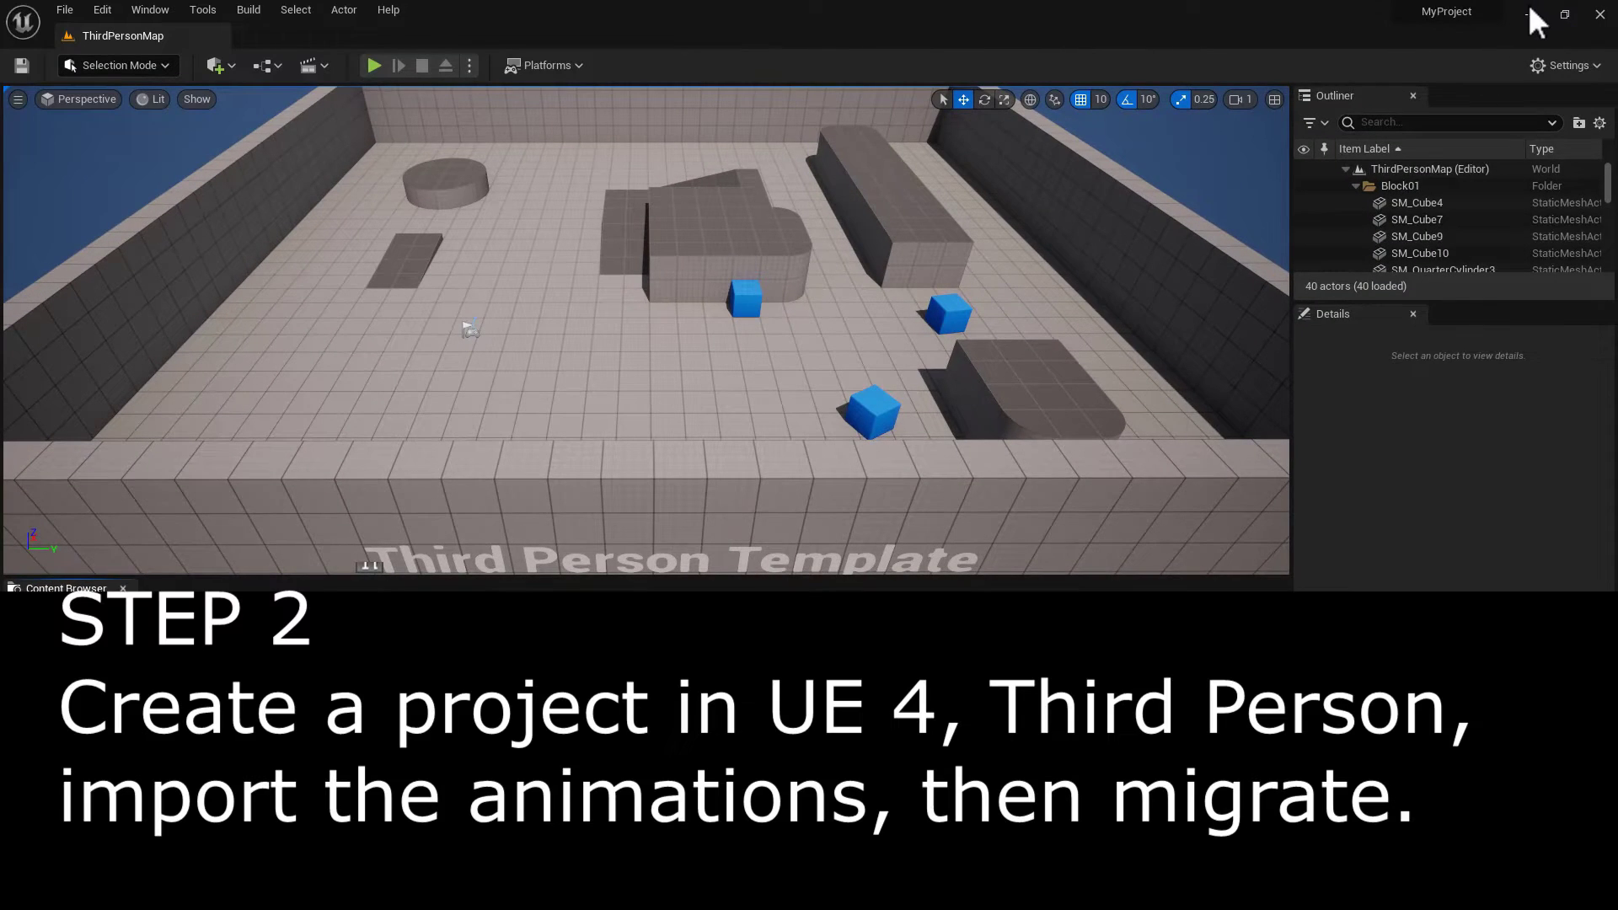
pyautogui.click(1529, 8)
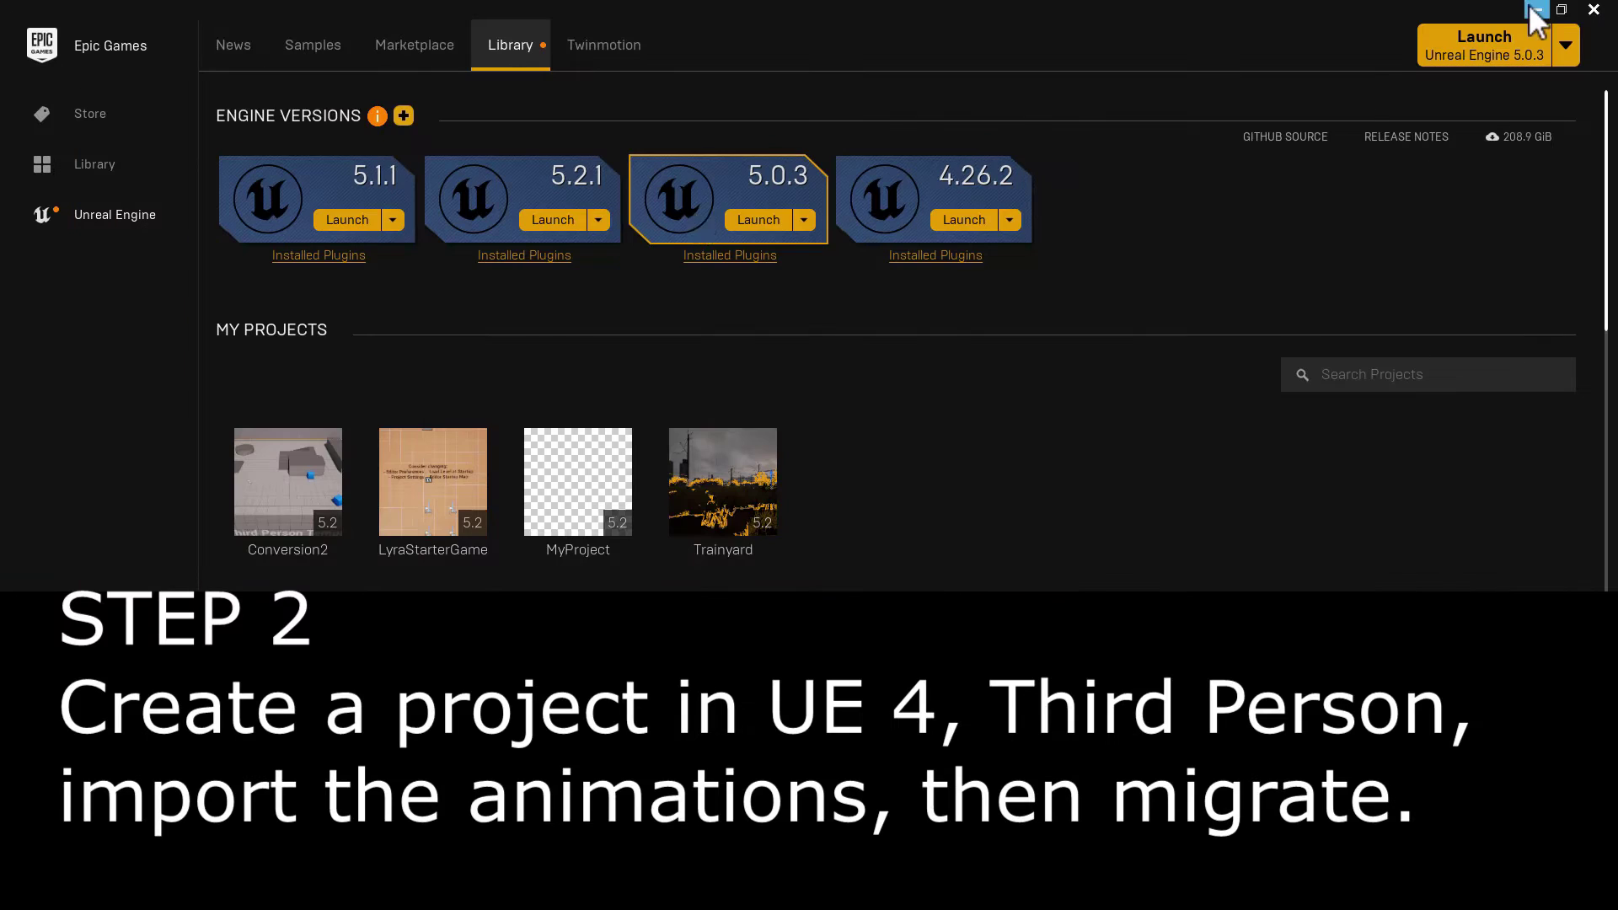
pyautogui.click(964, 220)
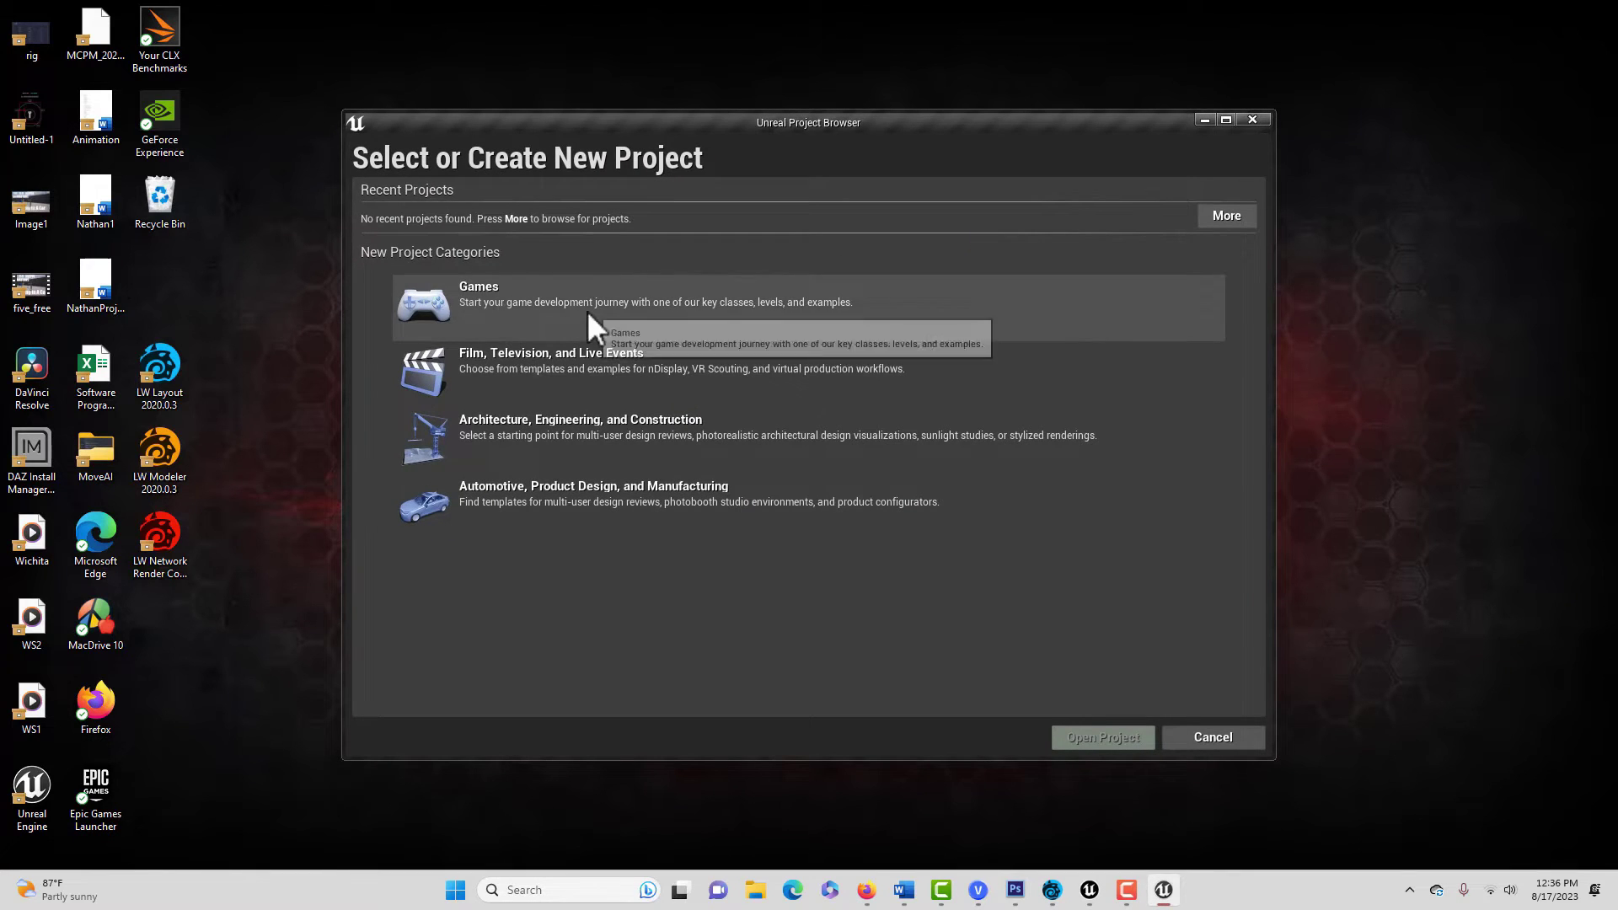
# Create a Games project from the Third Person template named Transfer
pyautogui.click(587, 310)
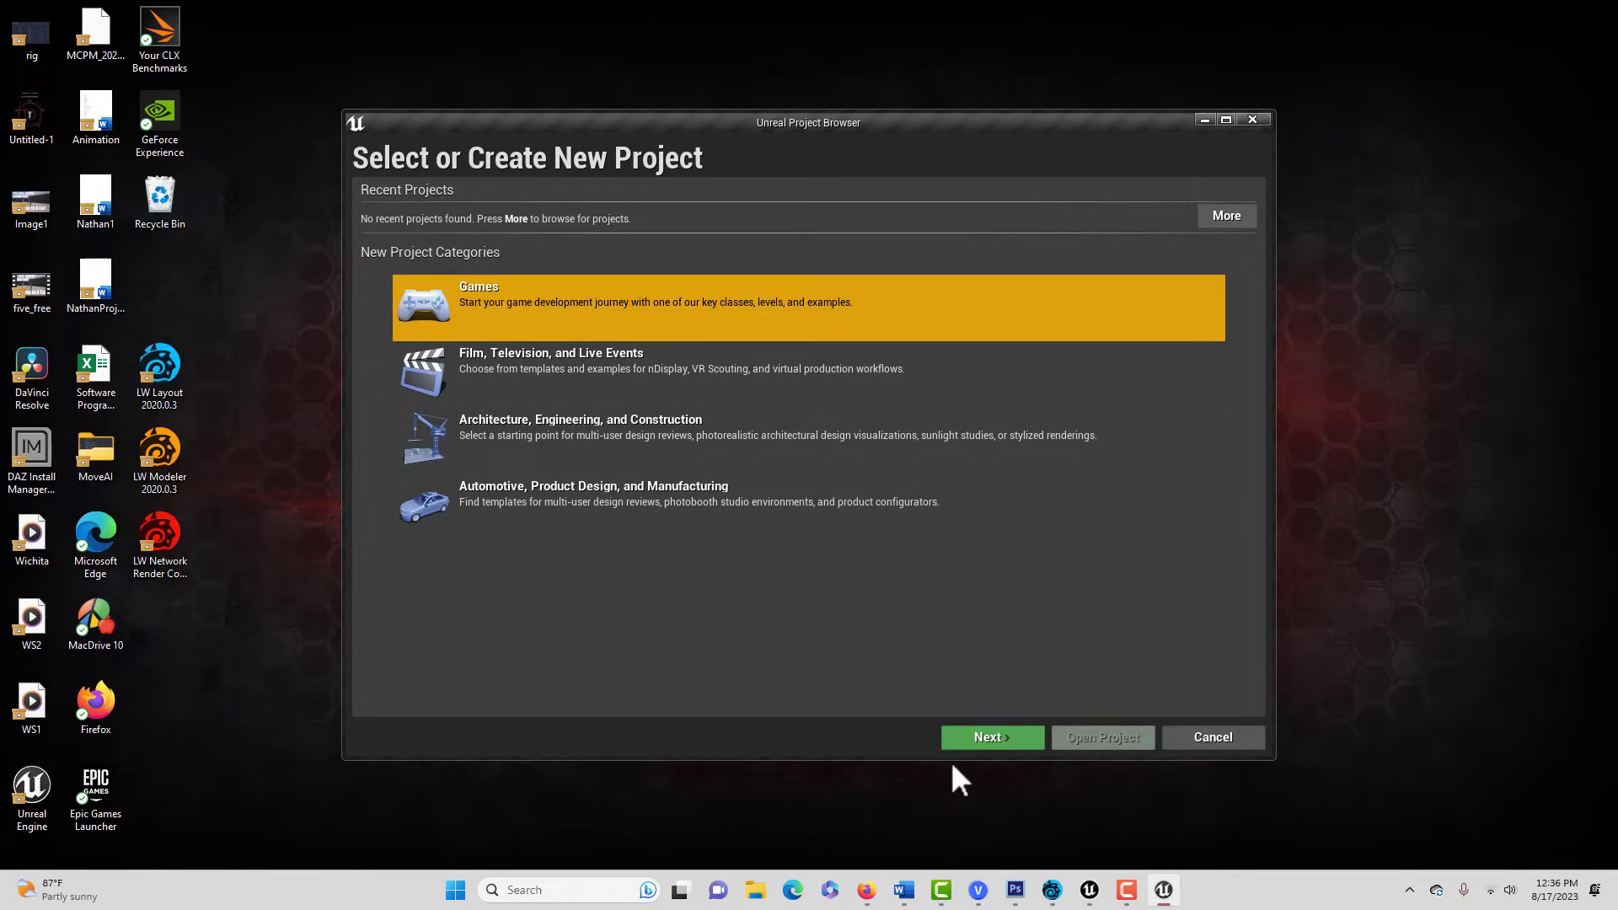
pyautogui.click(1009, 741)
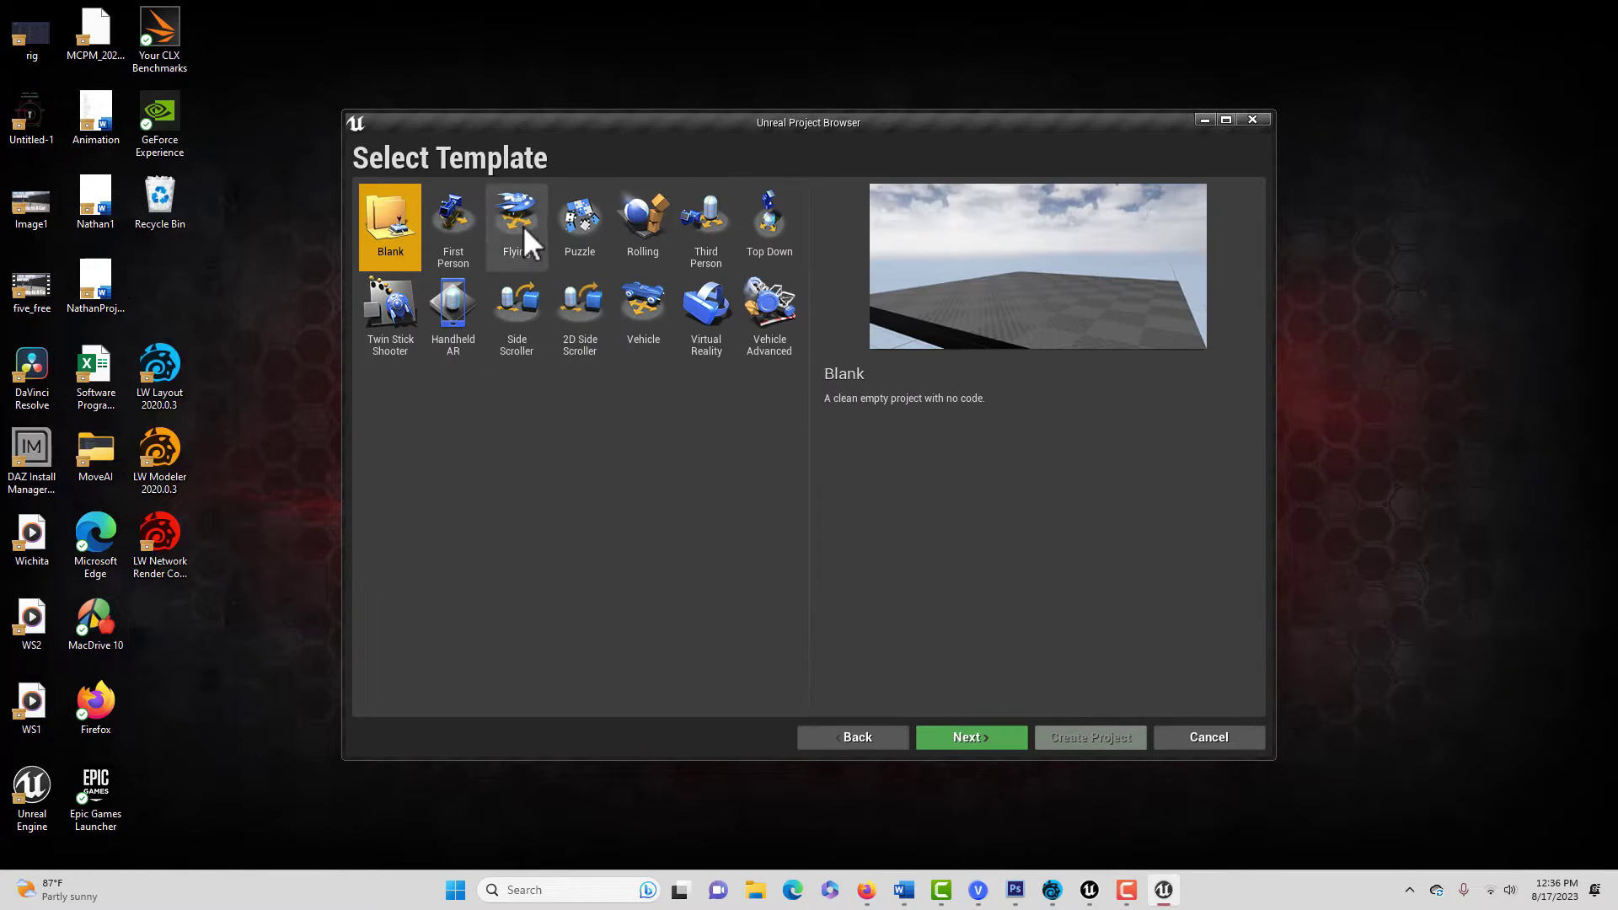
pyautogui.click(720, 226)
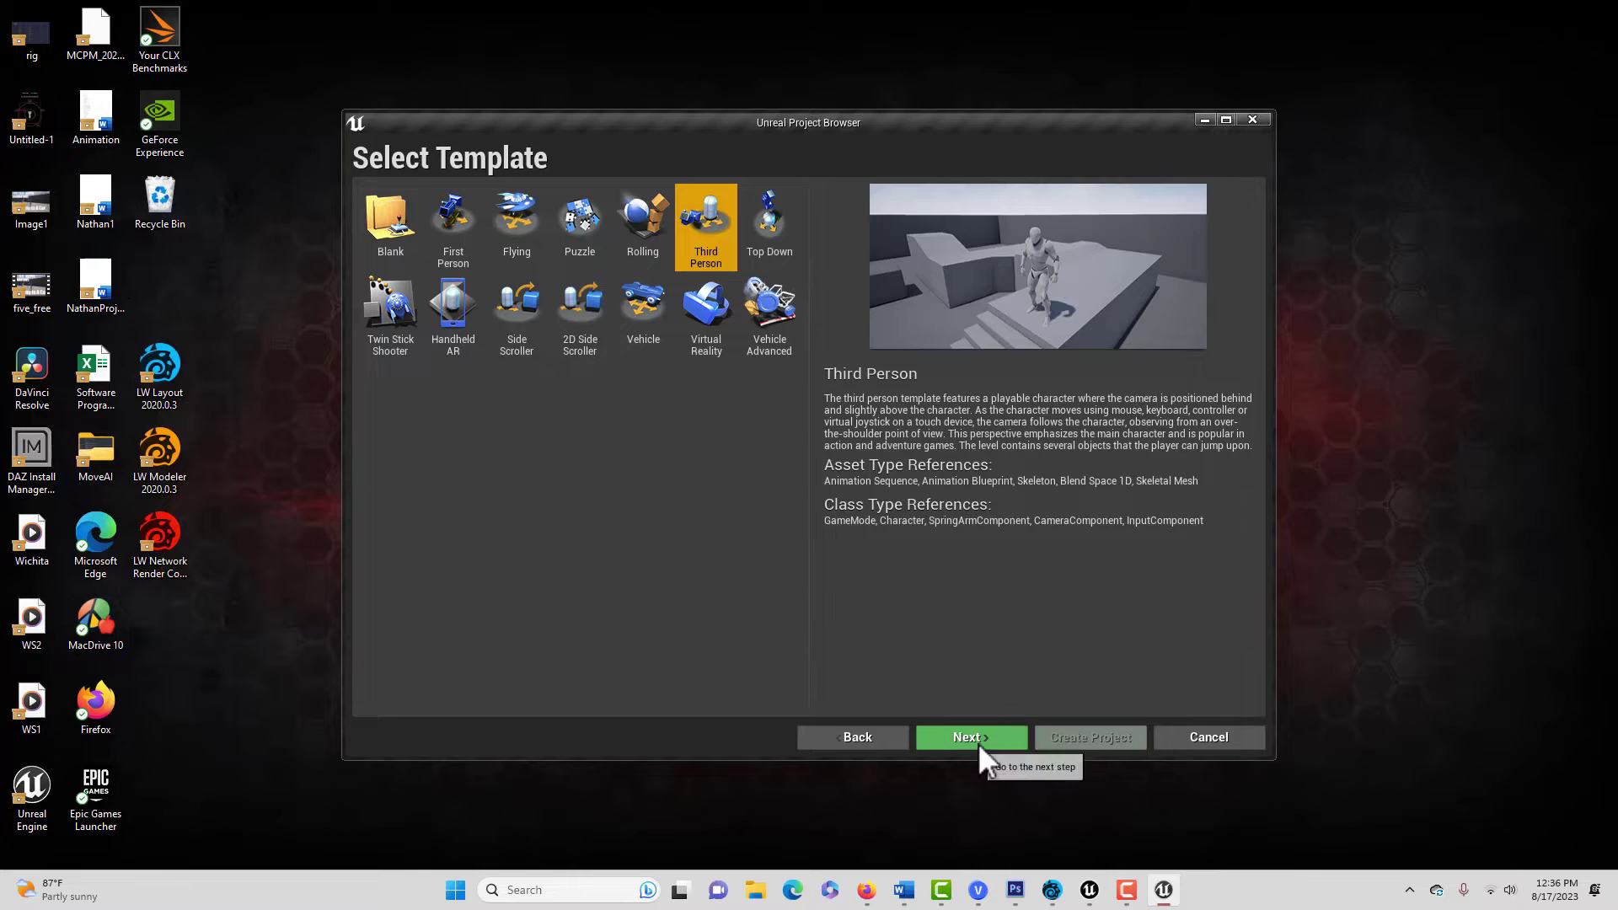
pyautogui.click(979, 741)
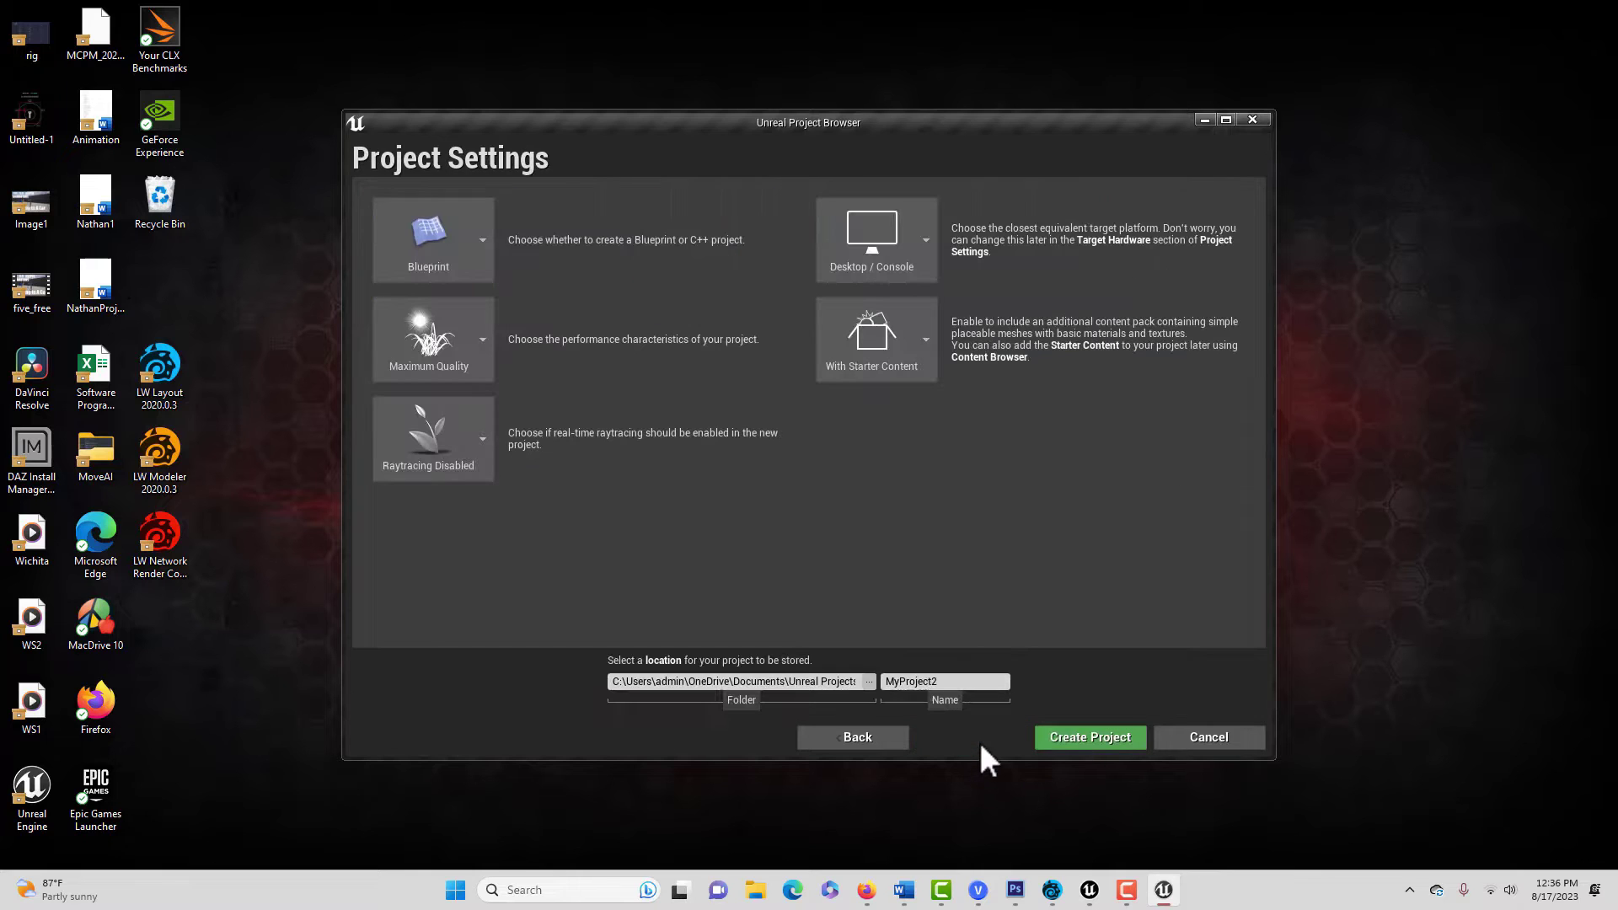
pyautogui.click(965, 683)
pyautogui.write('Transf')
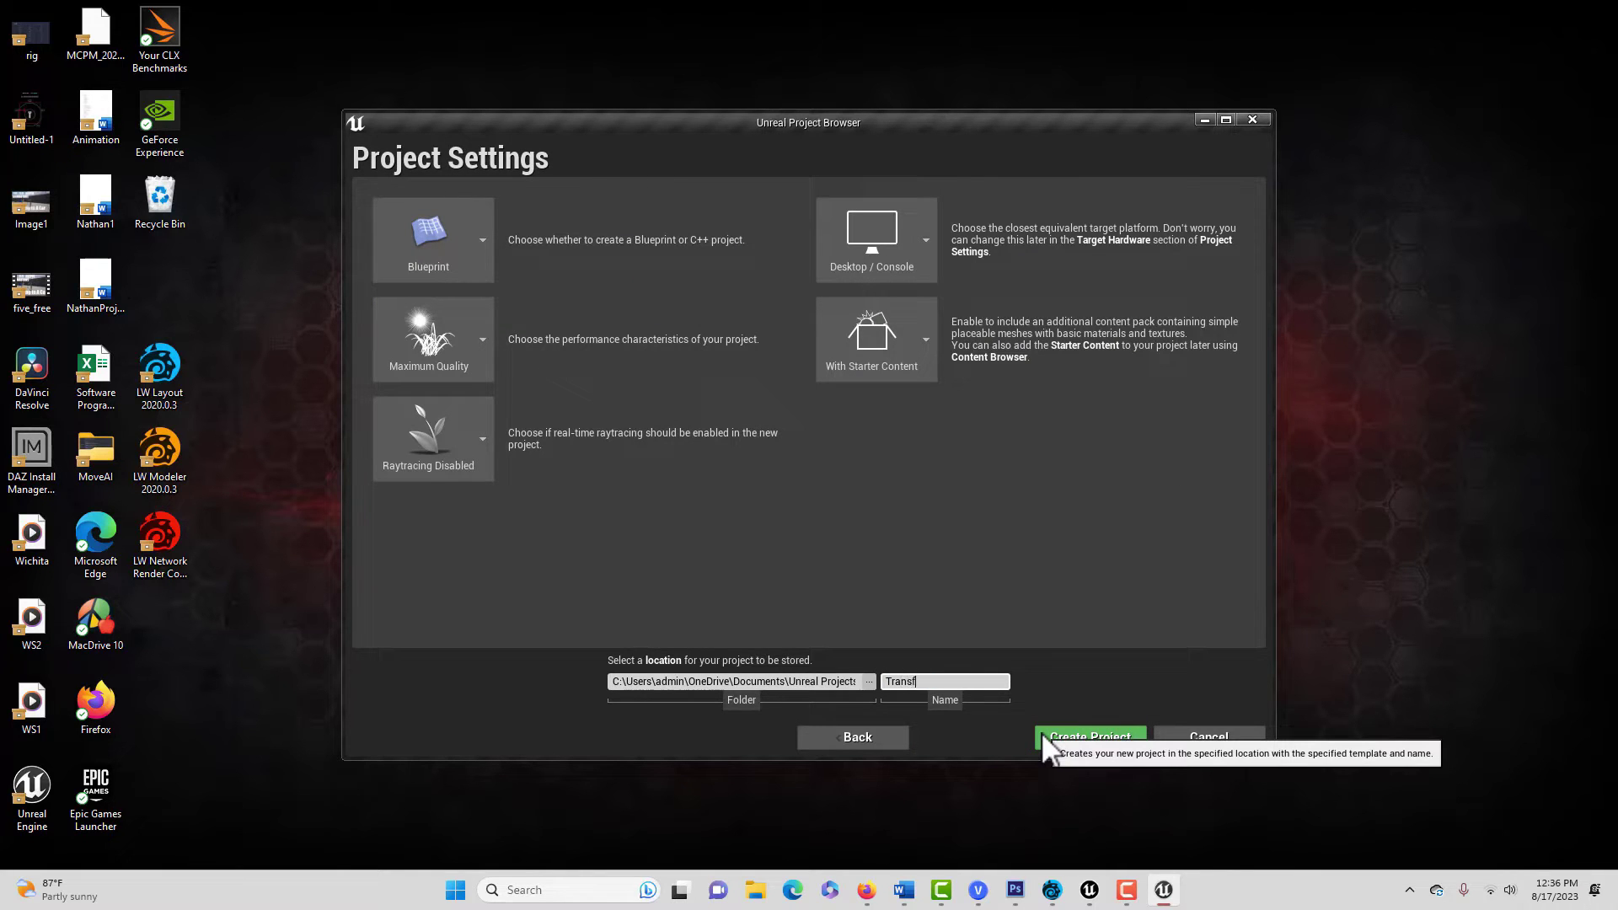
pyautogui.click(1045, 737)
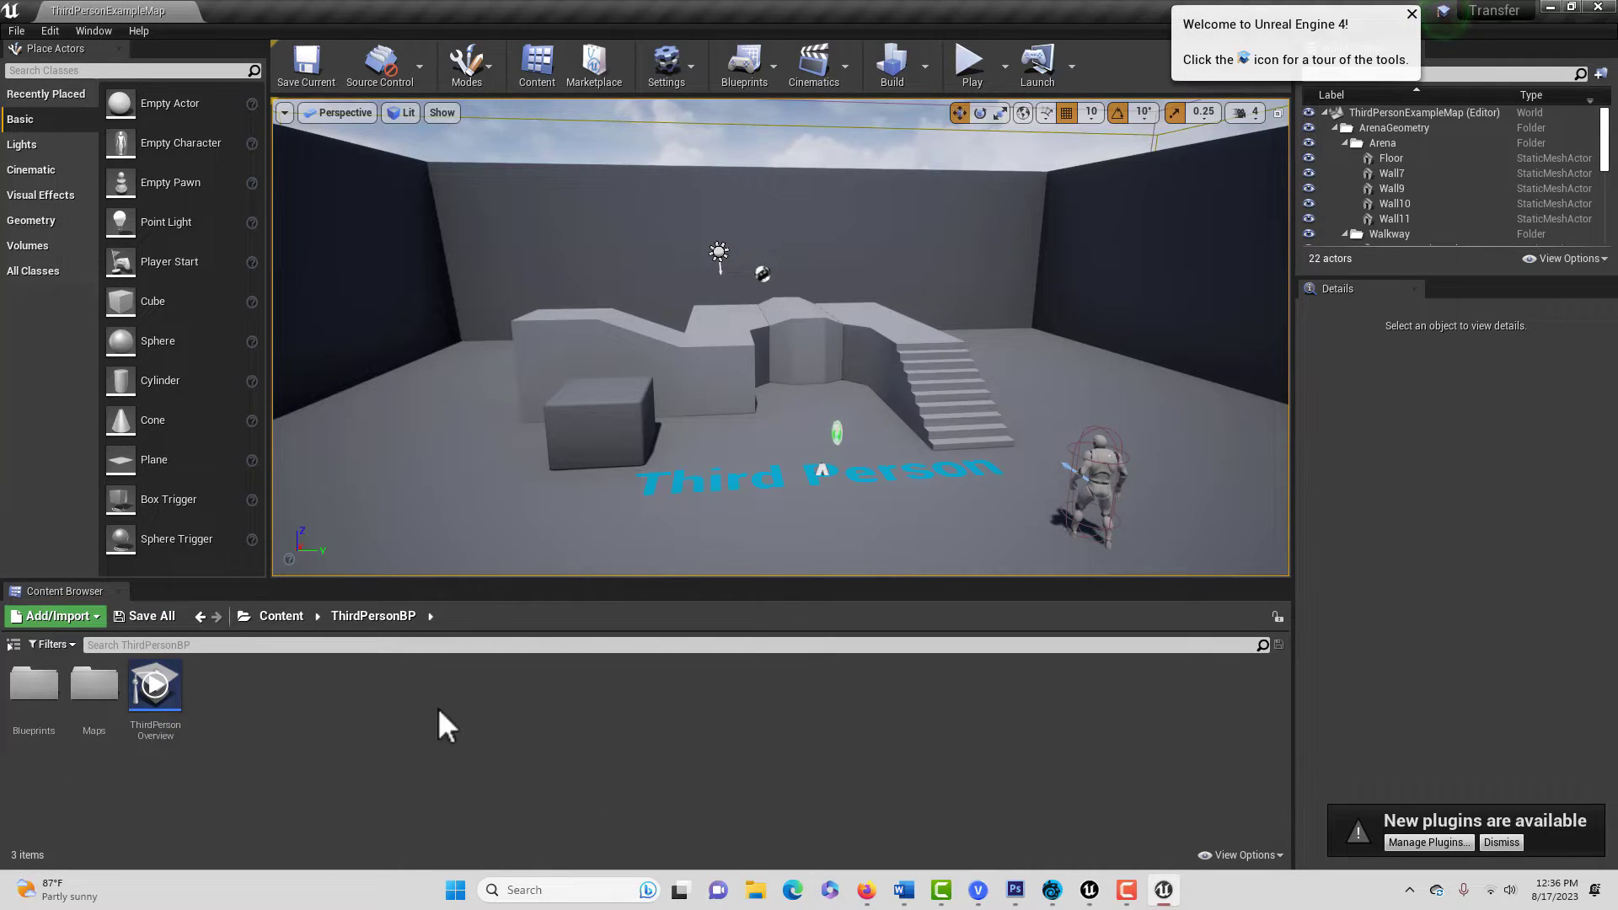
# Choose Downloads\animations\Entering_Car_mixamo_com for import into the ThirdPersonBP folder
pyautogui.click(47, 616)
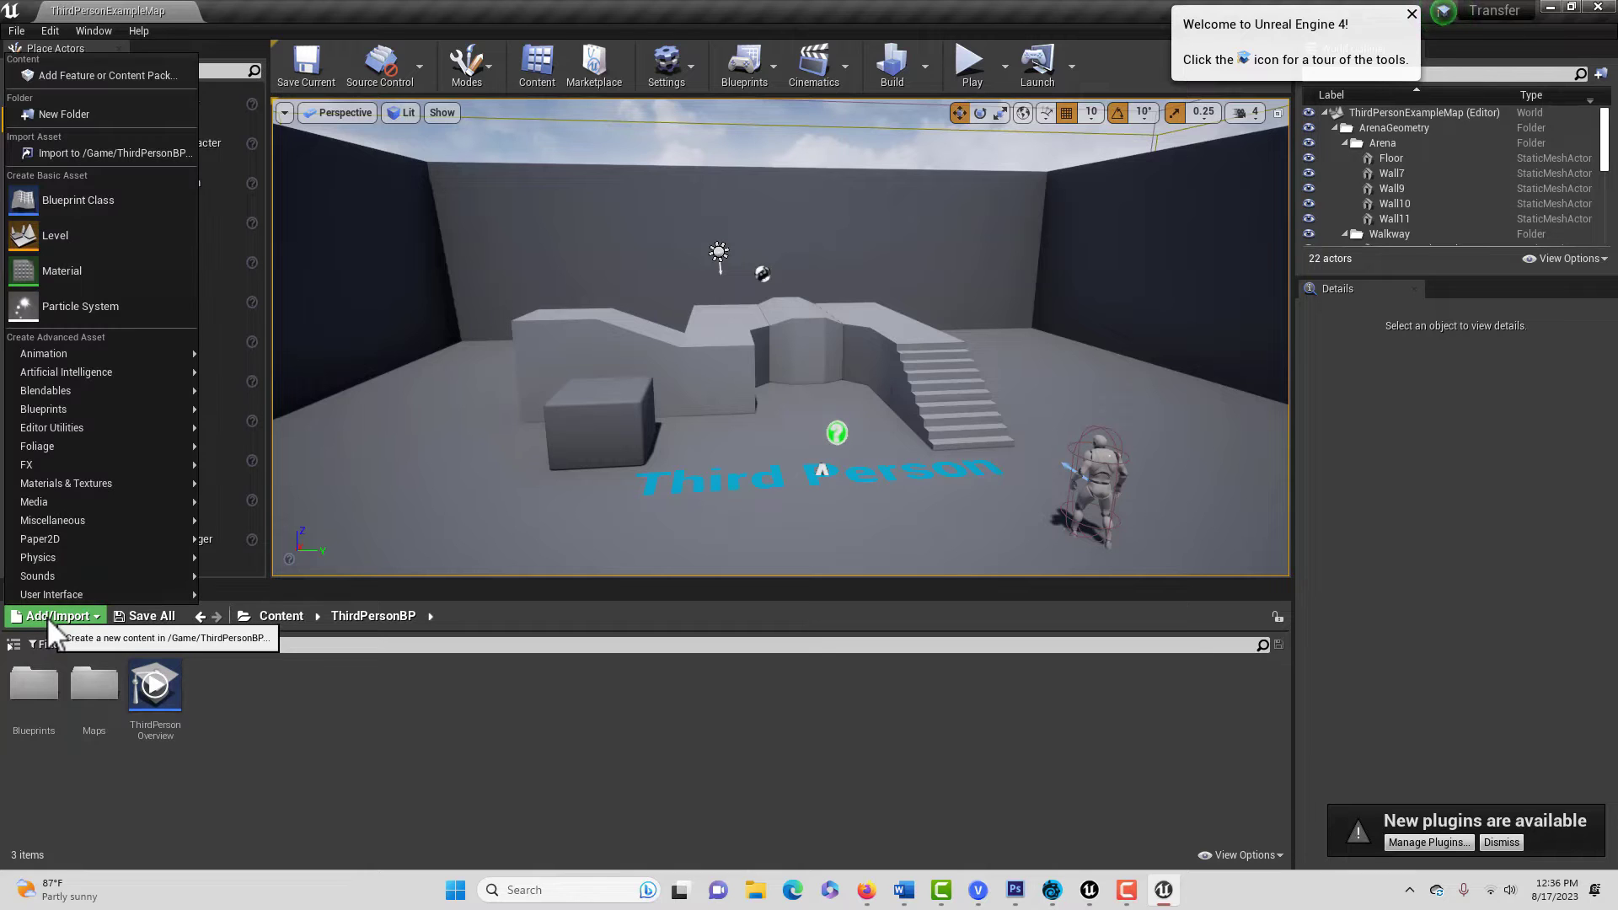
pyautogui.click(98, 150)
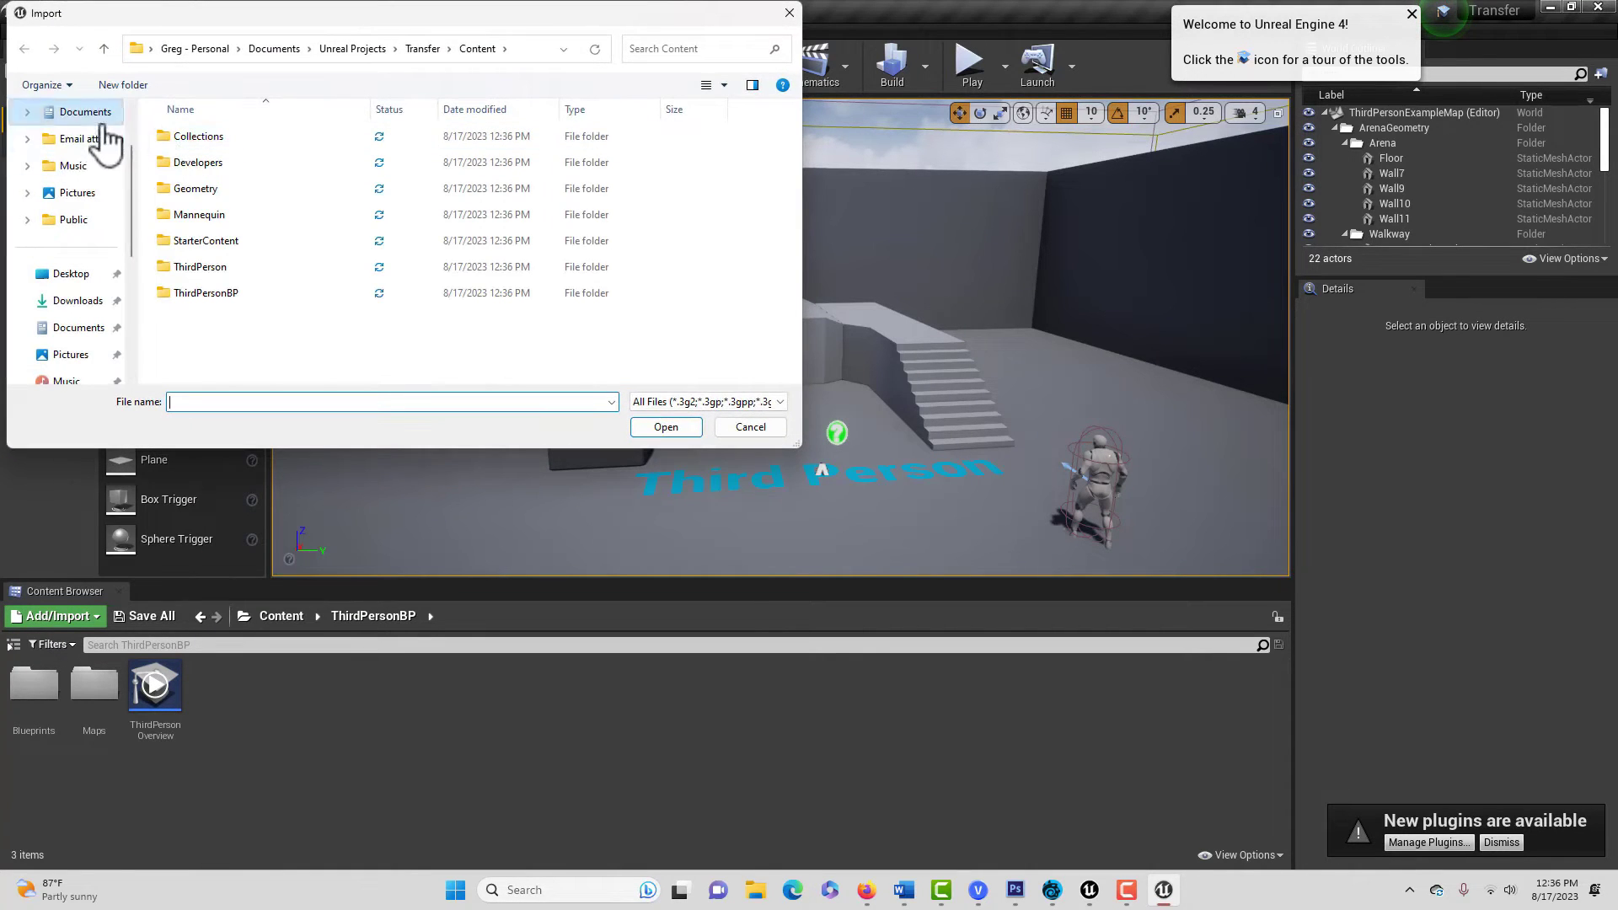
pyautogui.click(75, 302)
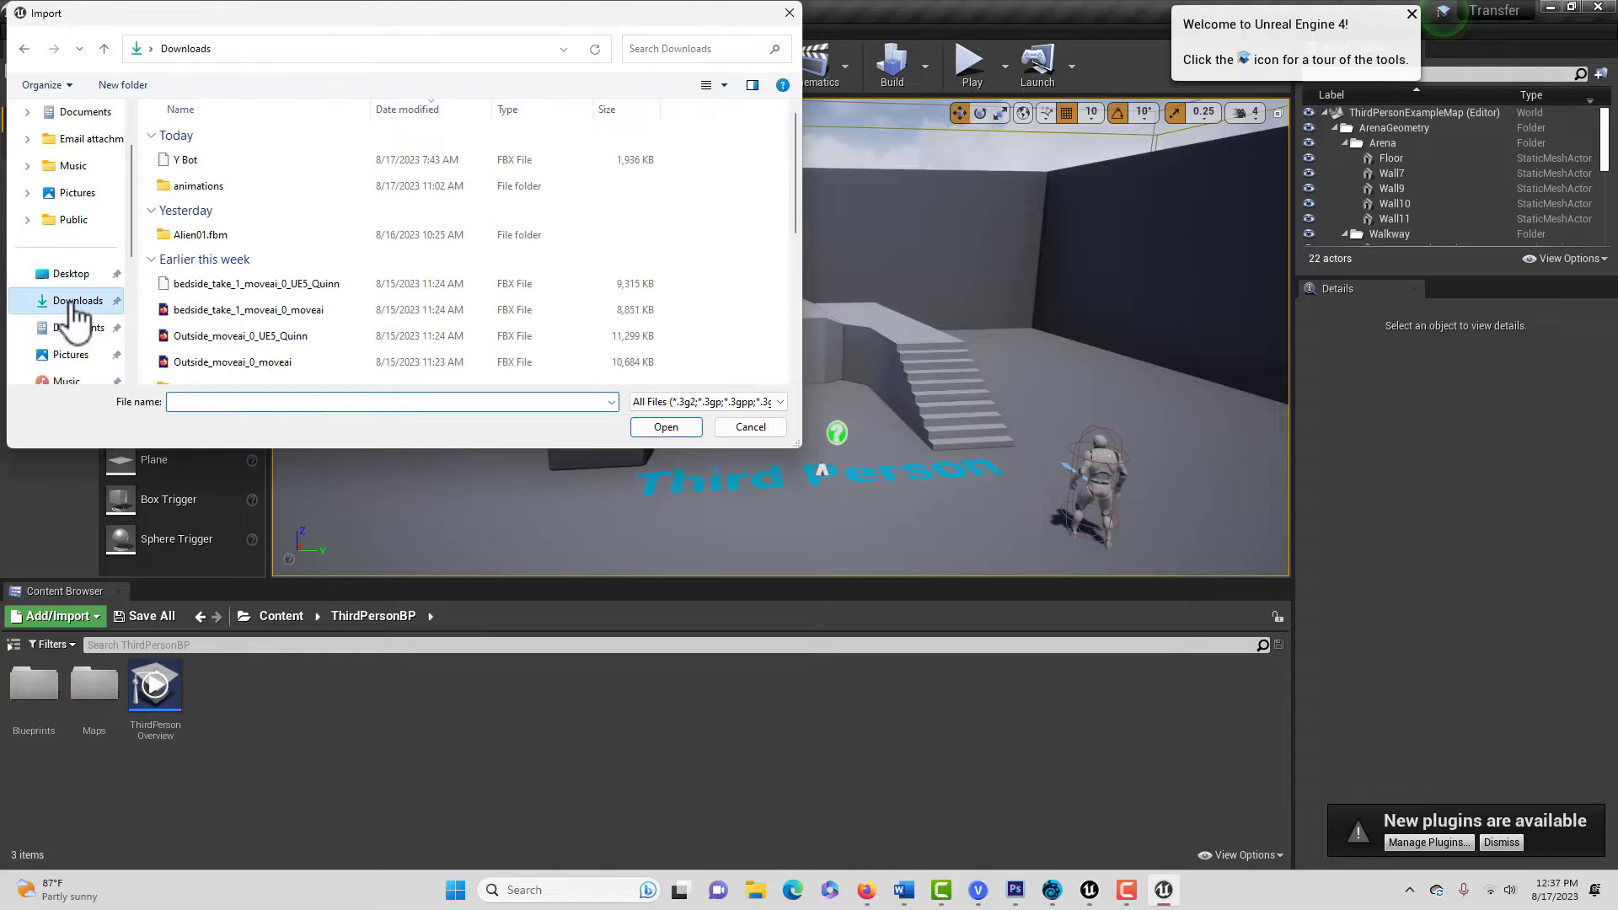
pyautogui.doubleClick(211, 187)
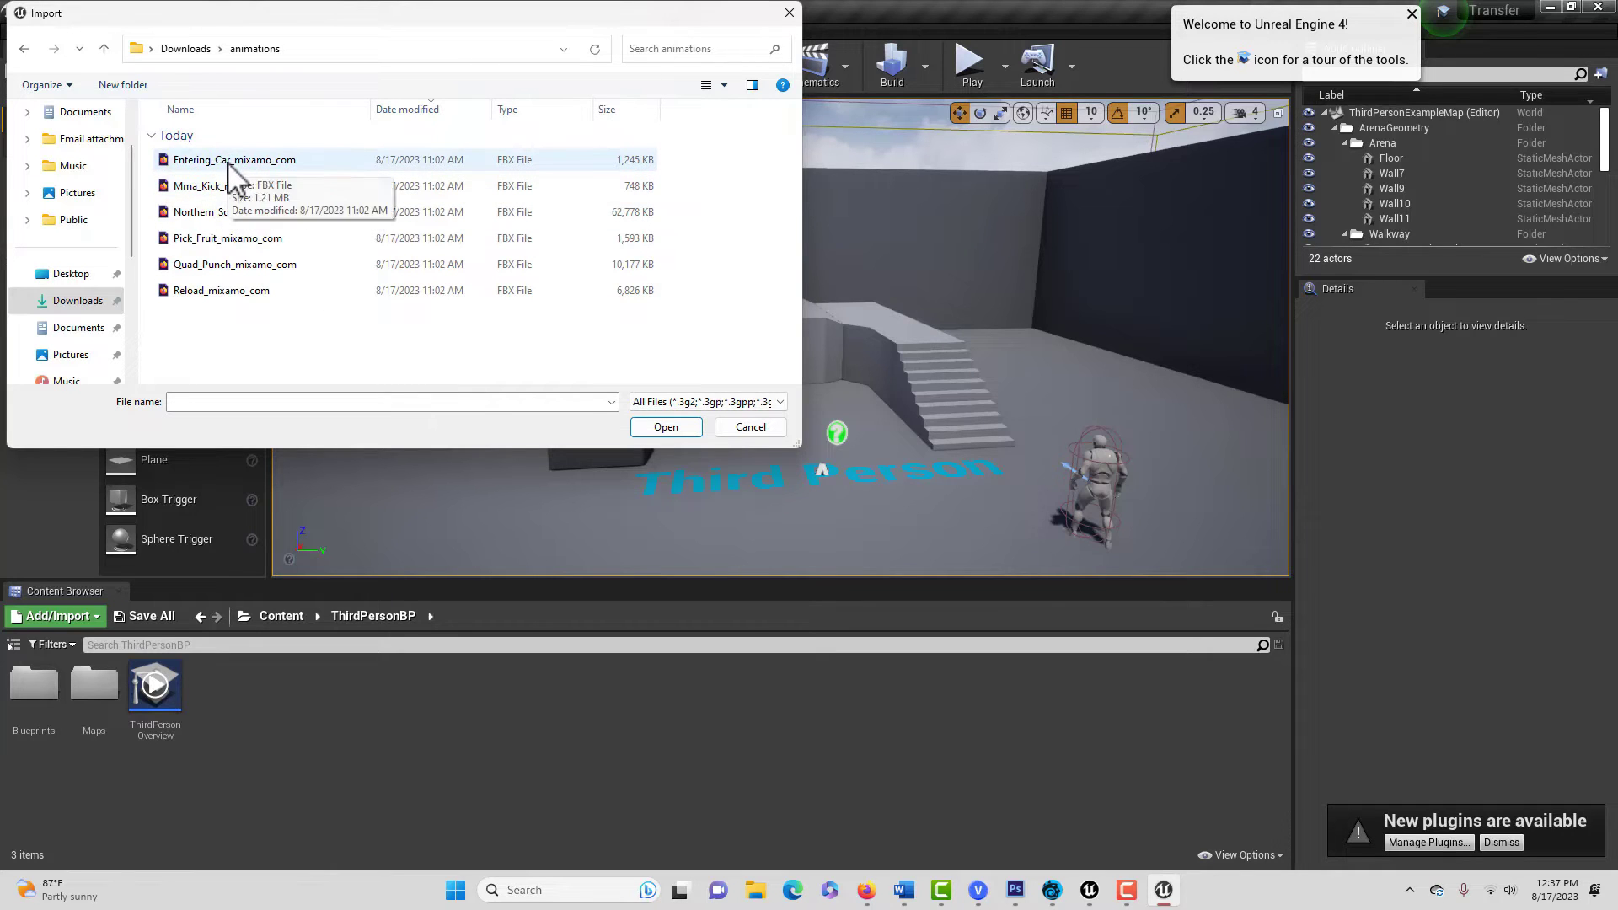
pyautogui.click(230, 164)
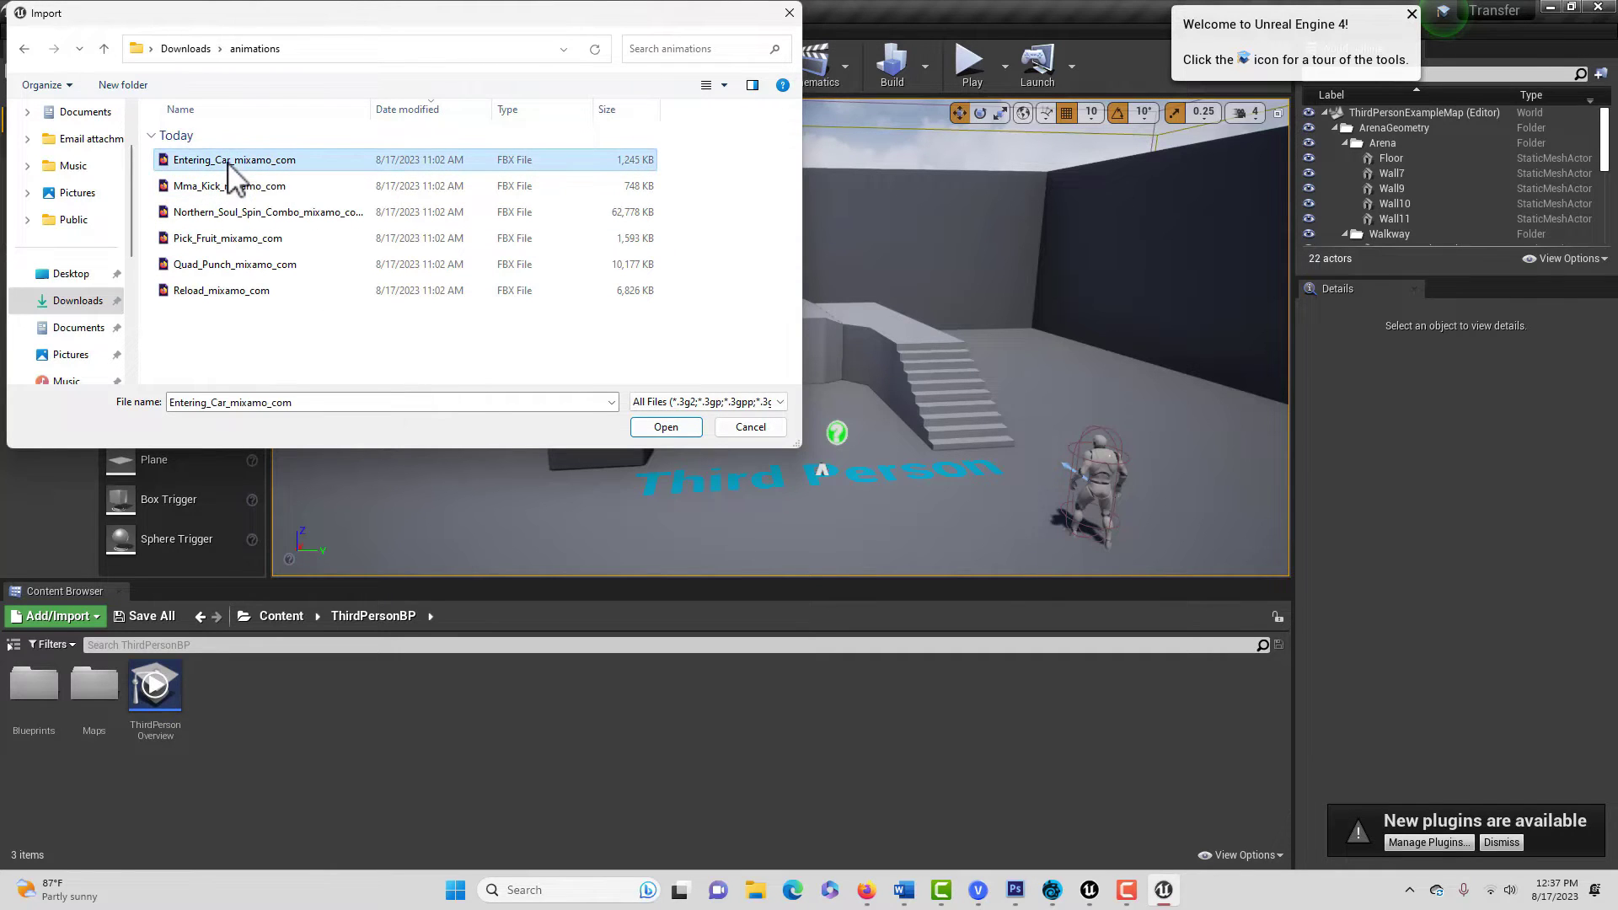
pyautogui.click(667, 425)
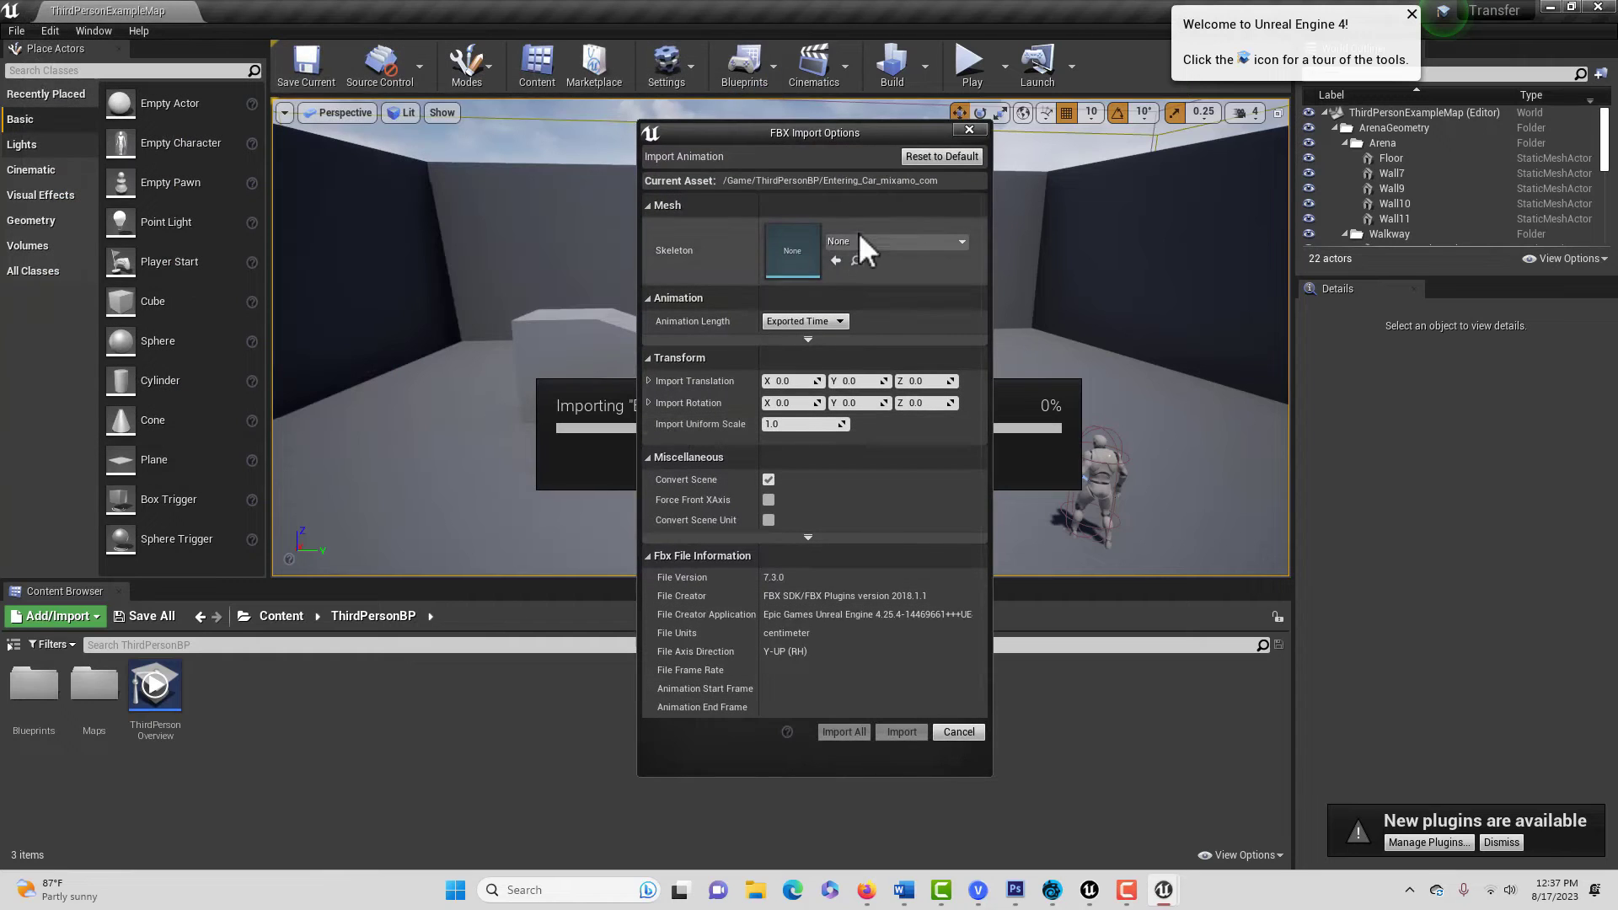
# Import the animation onto UE4_Mannequin_Skeleton and save all assets
pyautogui.click(957, 241)
pyautogui.click(893, 372)
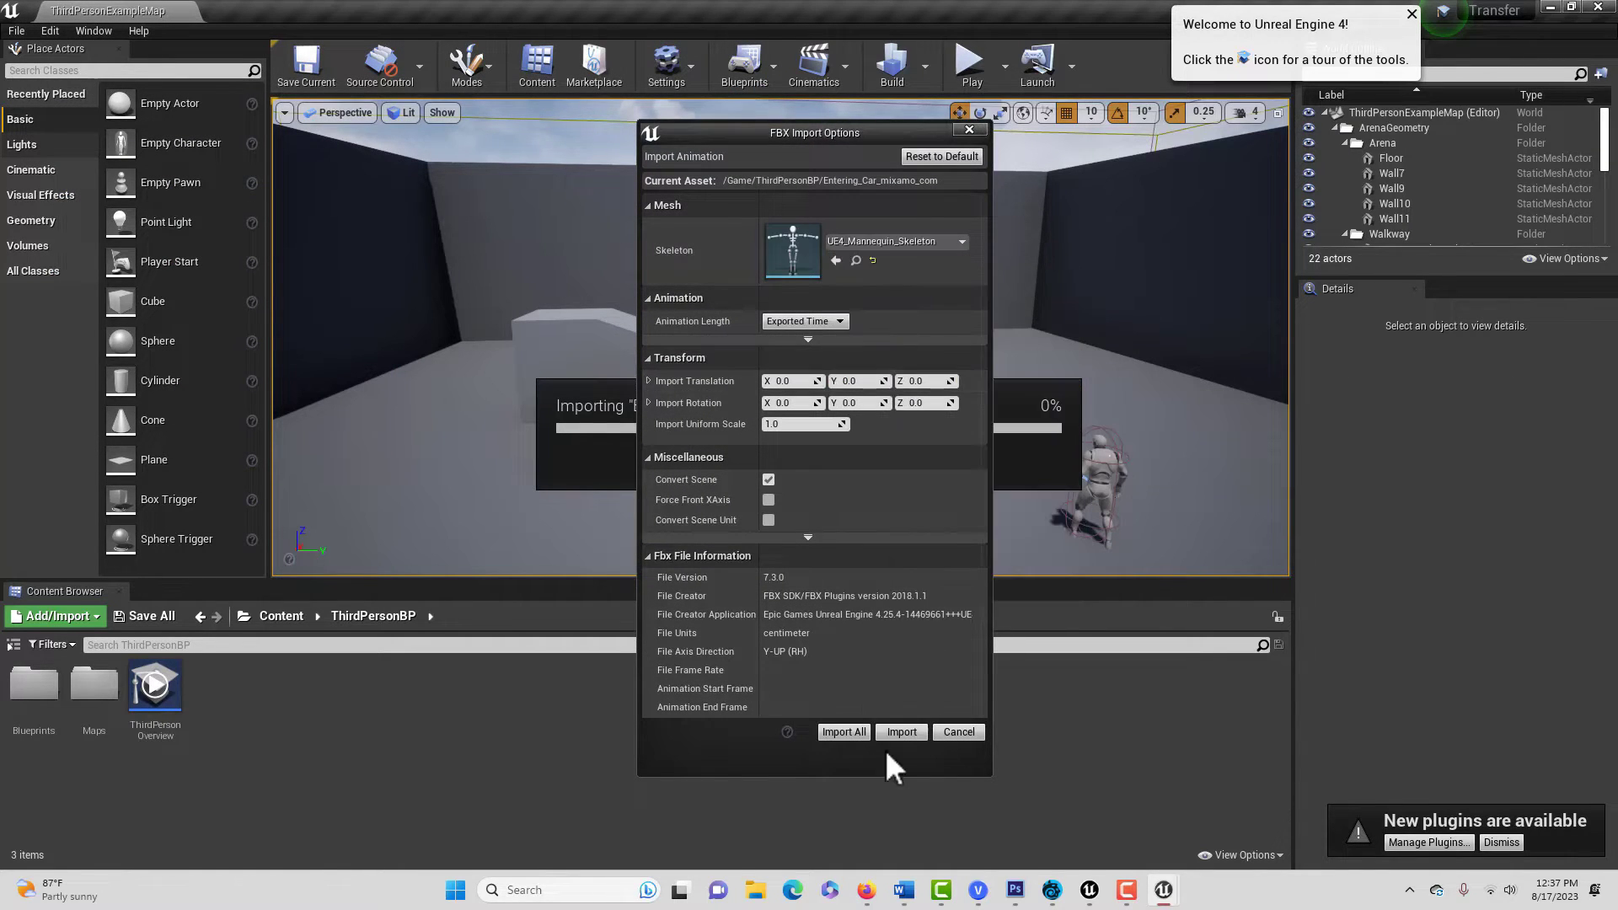
pyautogui.click(844, 731)
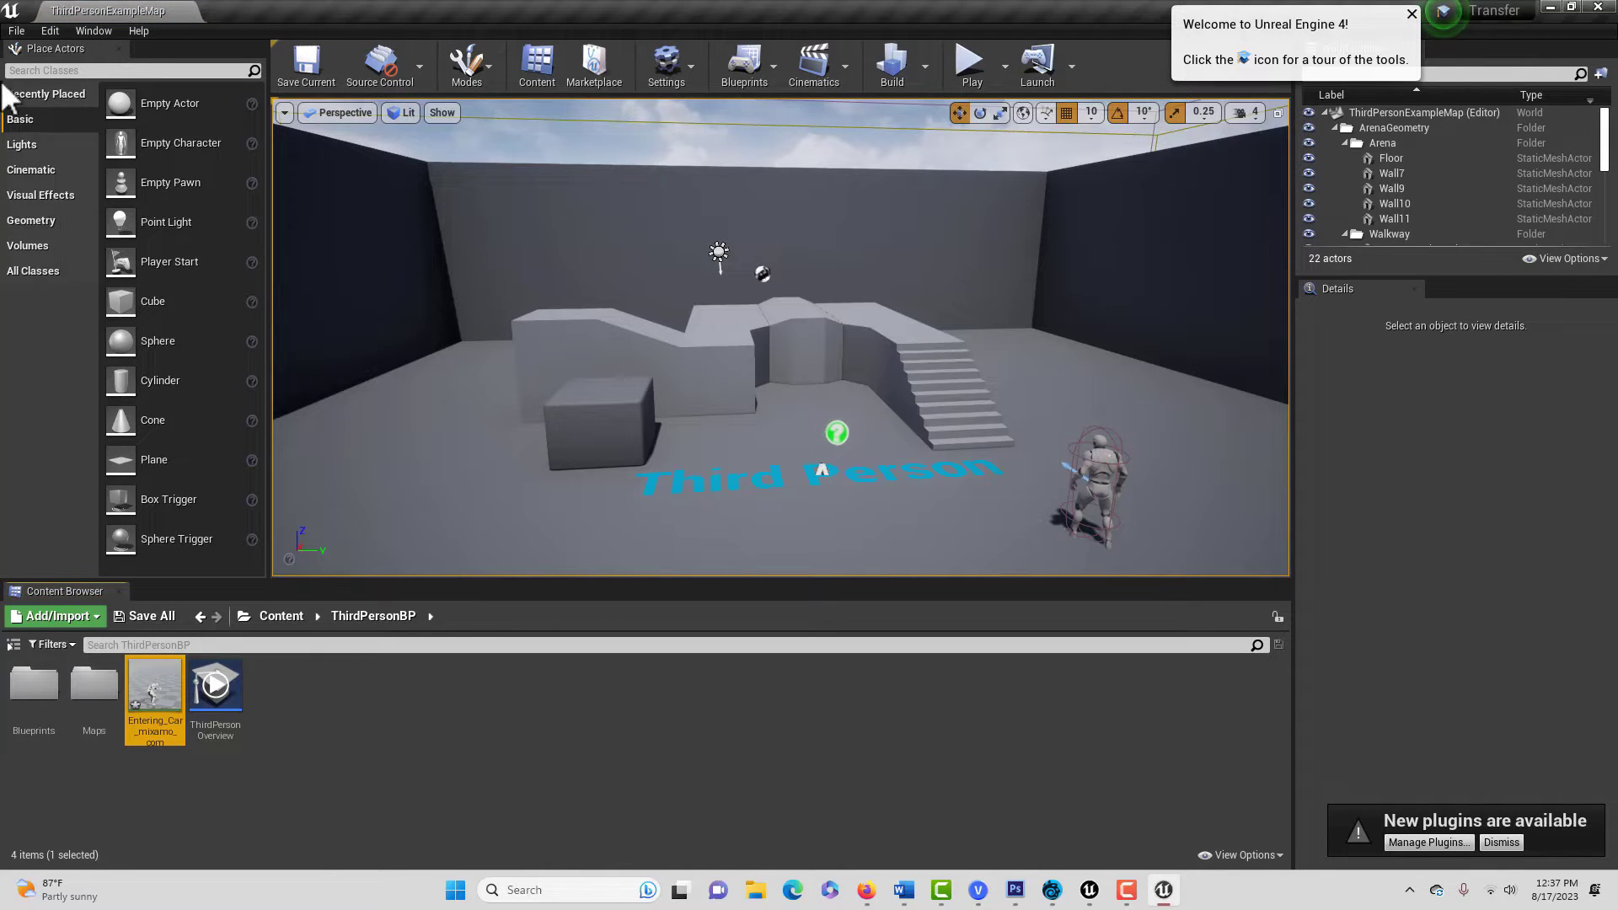
pyautogui.click(16, 30)
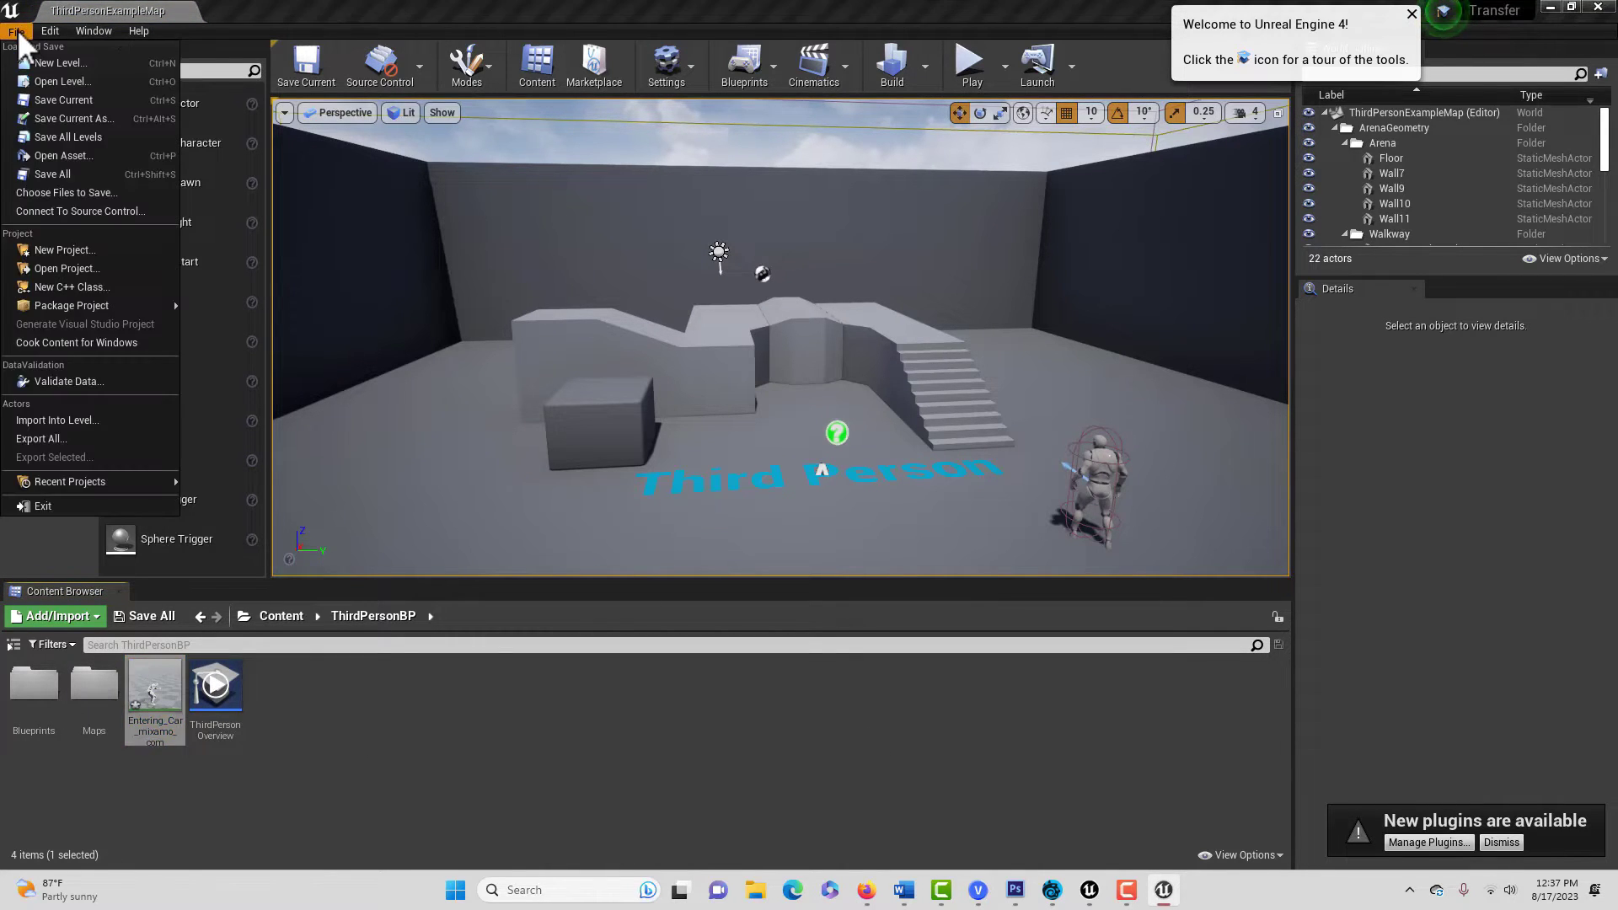
pyautogui.click(53, 174)
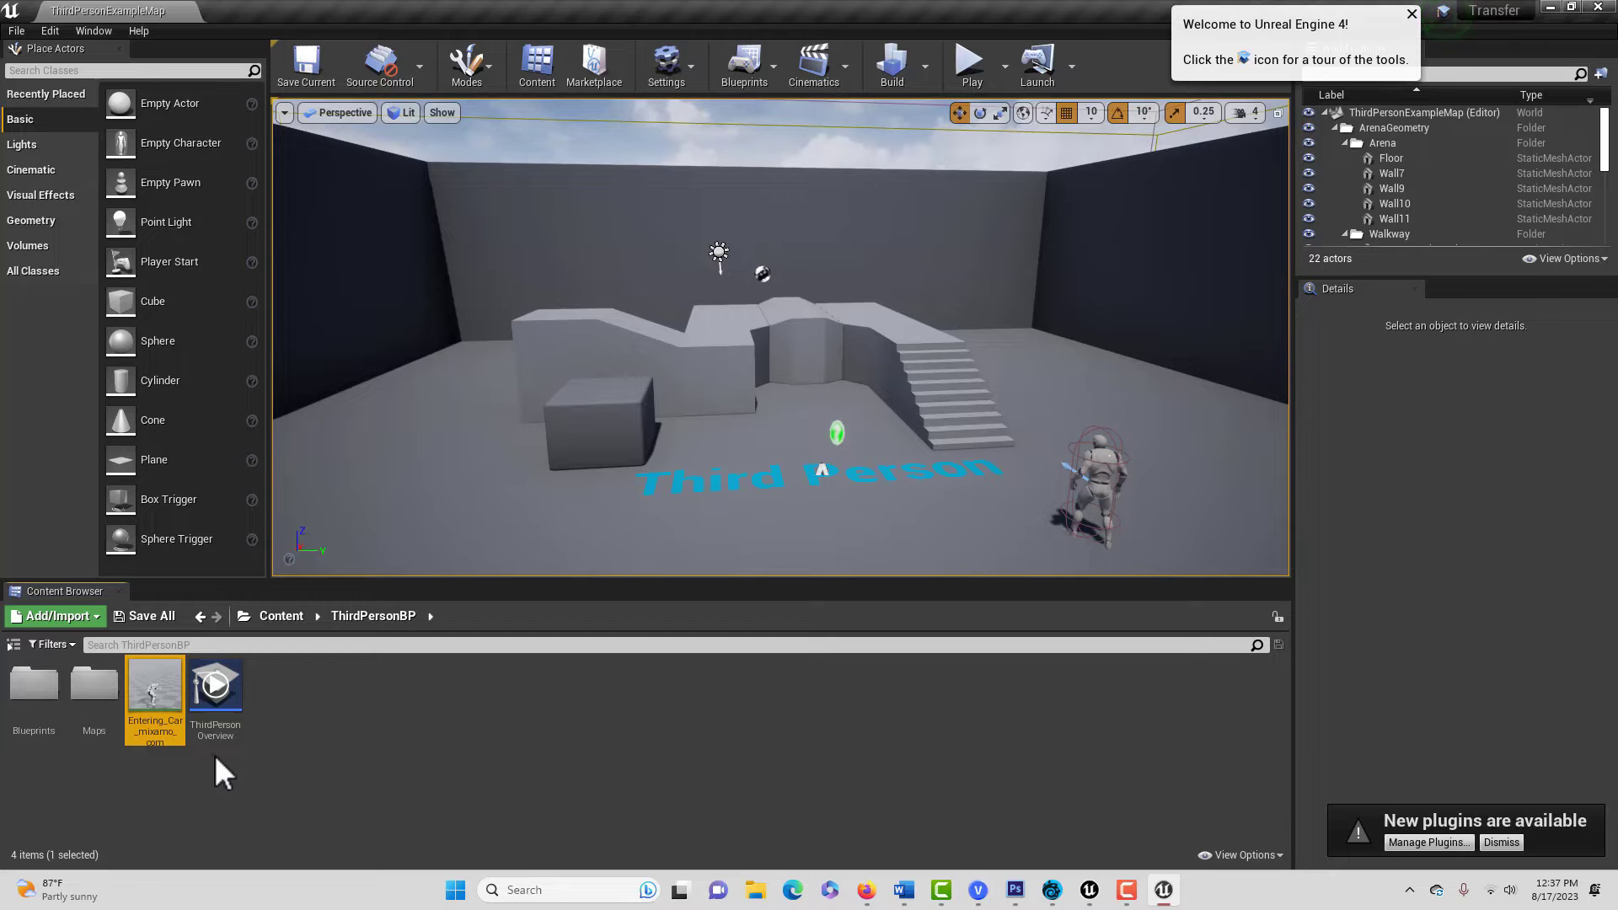
# Start migrating the Entering_Car animation, confirming its listed dependent assets
pyautogui.rightClick(163, 689)
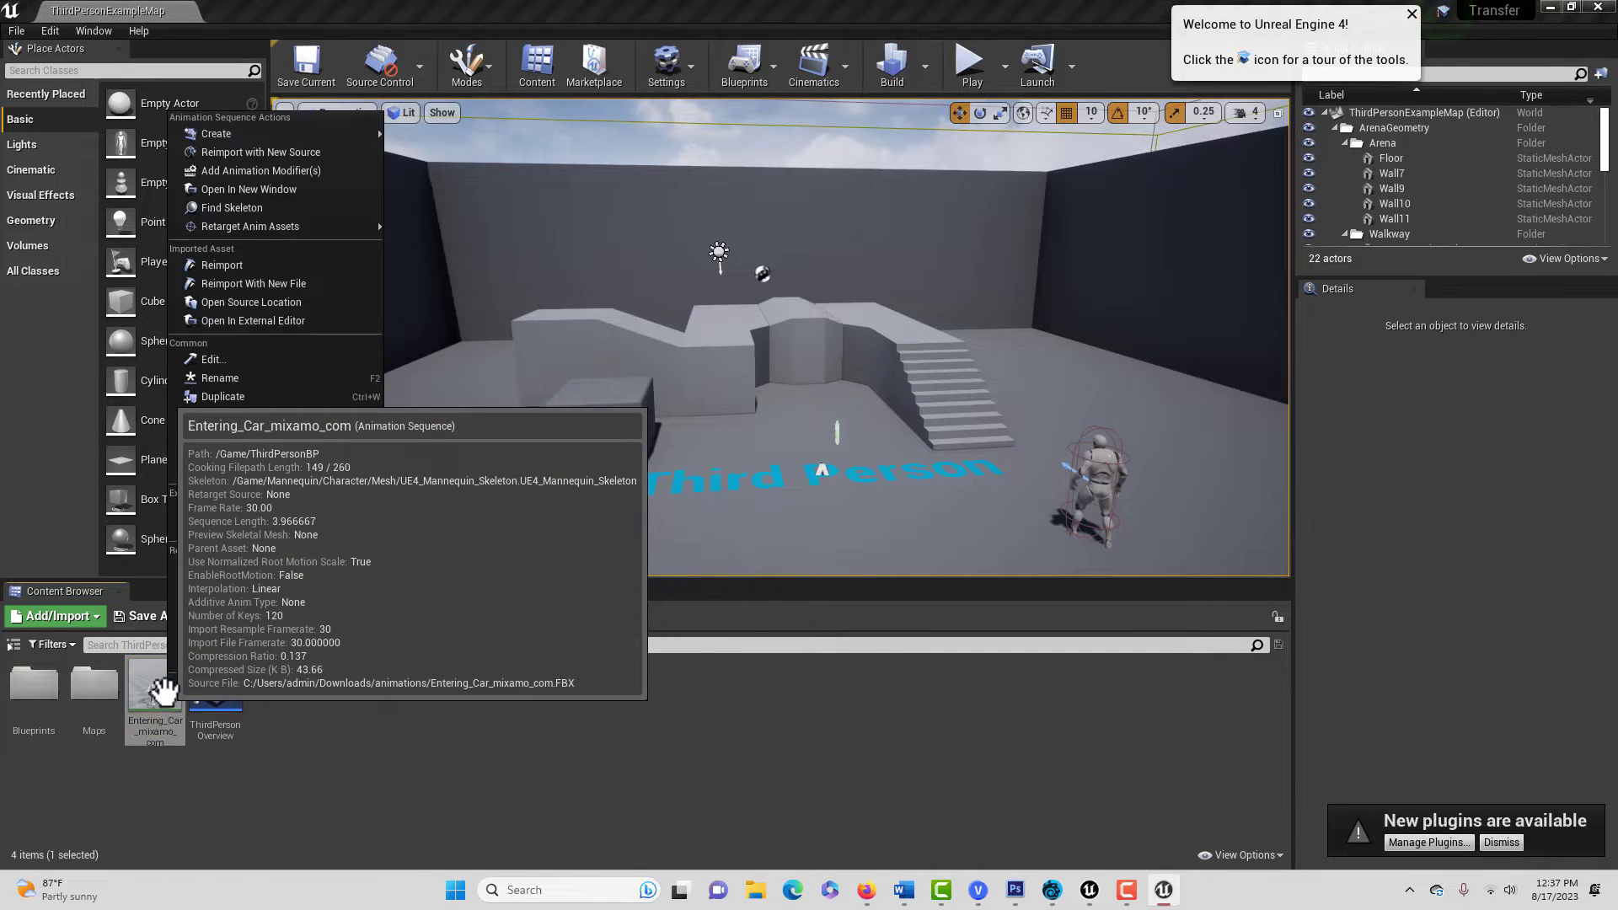
pyautogui.moveTo(271, 452)
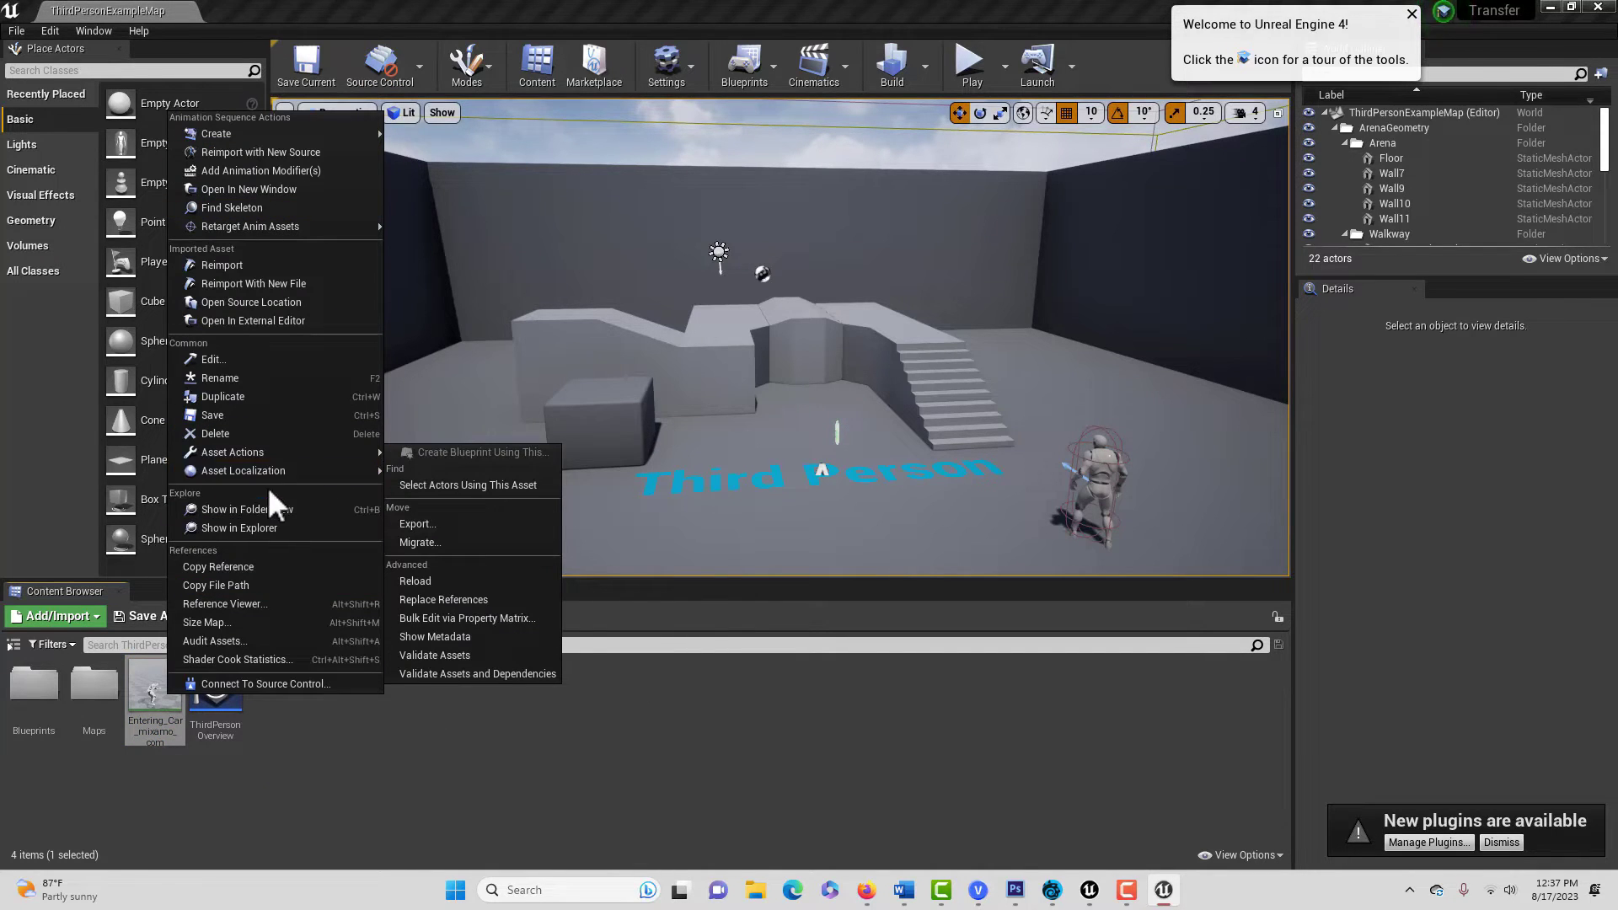
pyautogui.click(506, 544)
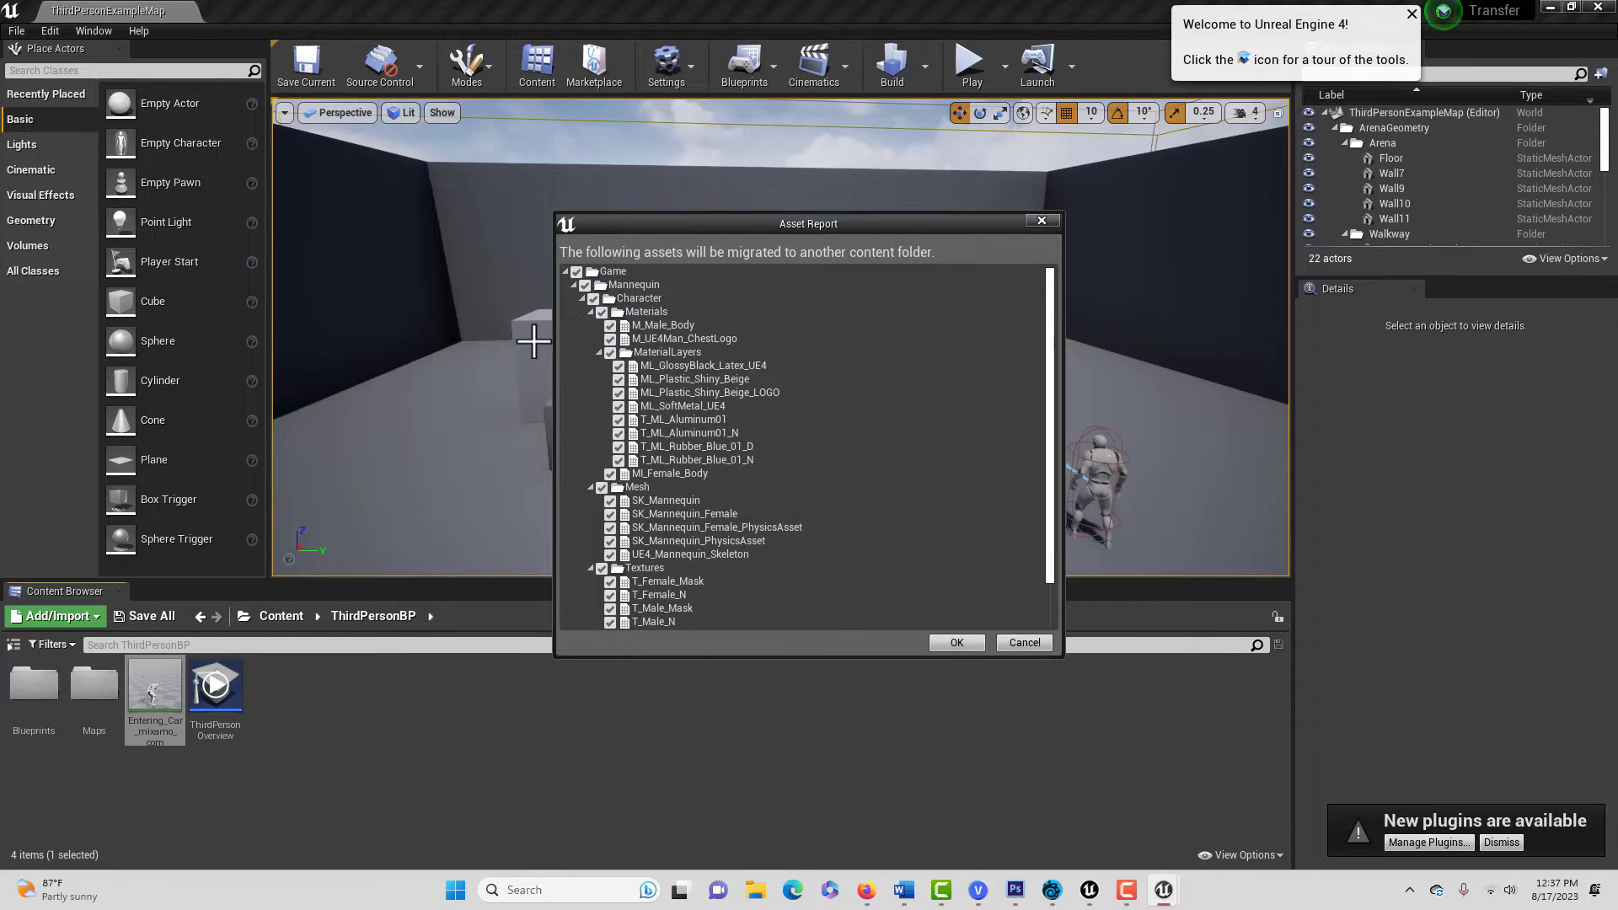
pyautogui.click(966, 647)
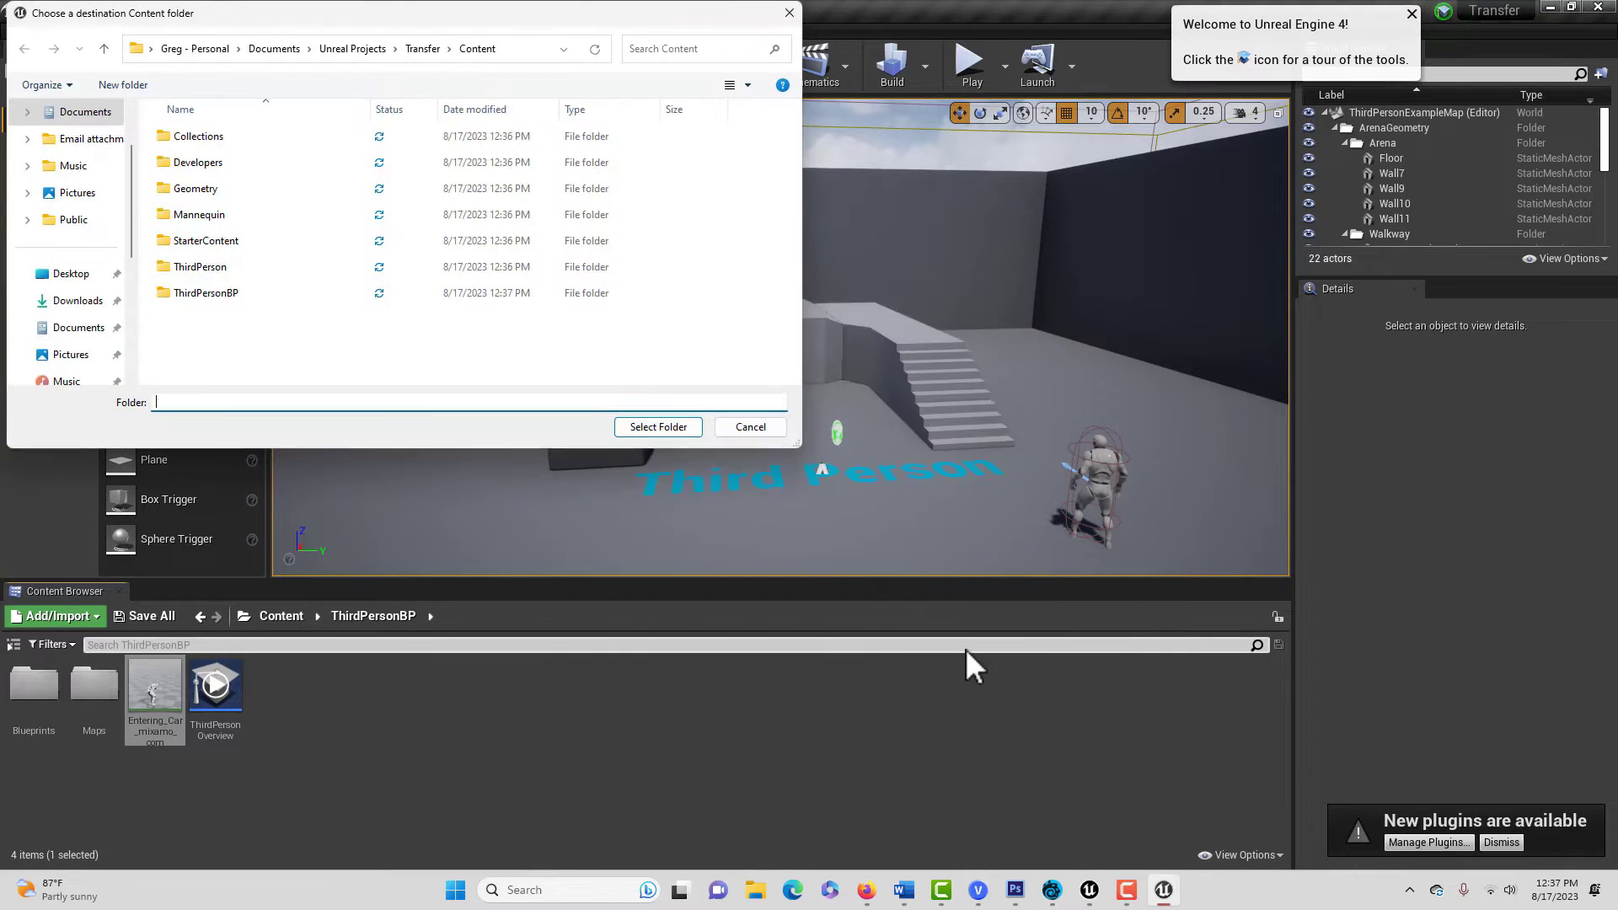
# Migrate into Unreal Projects\MyProject\Content, then close UE 4.26 and return to MyProject
pyautogui.click(352, 49)
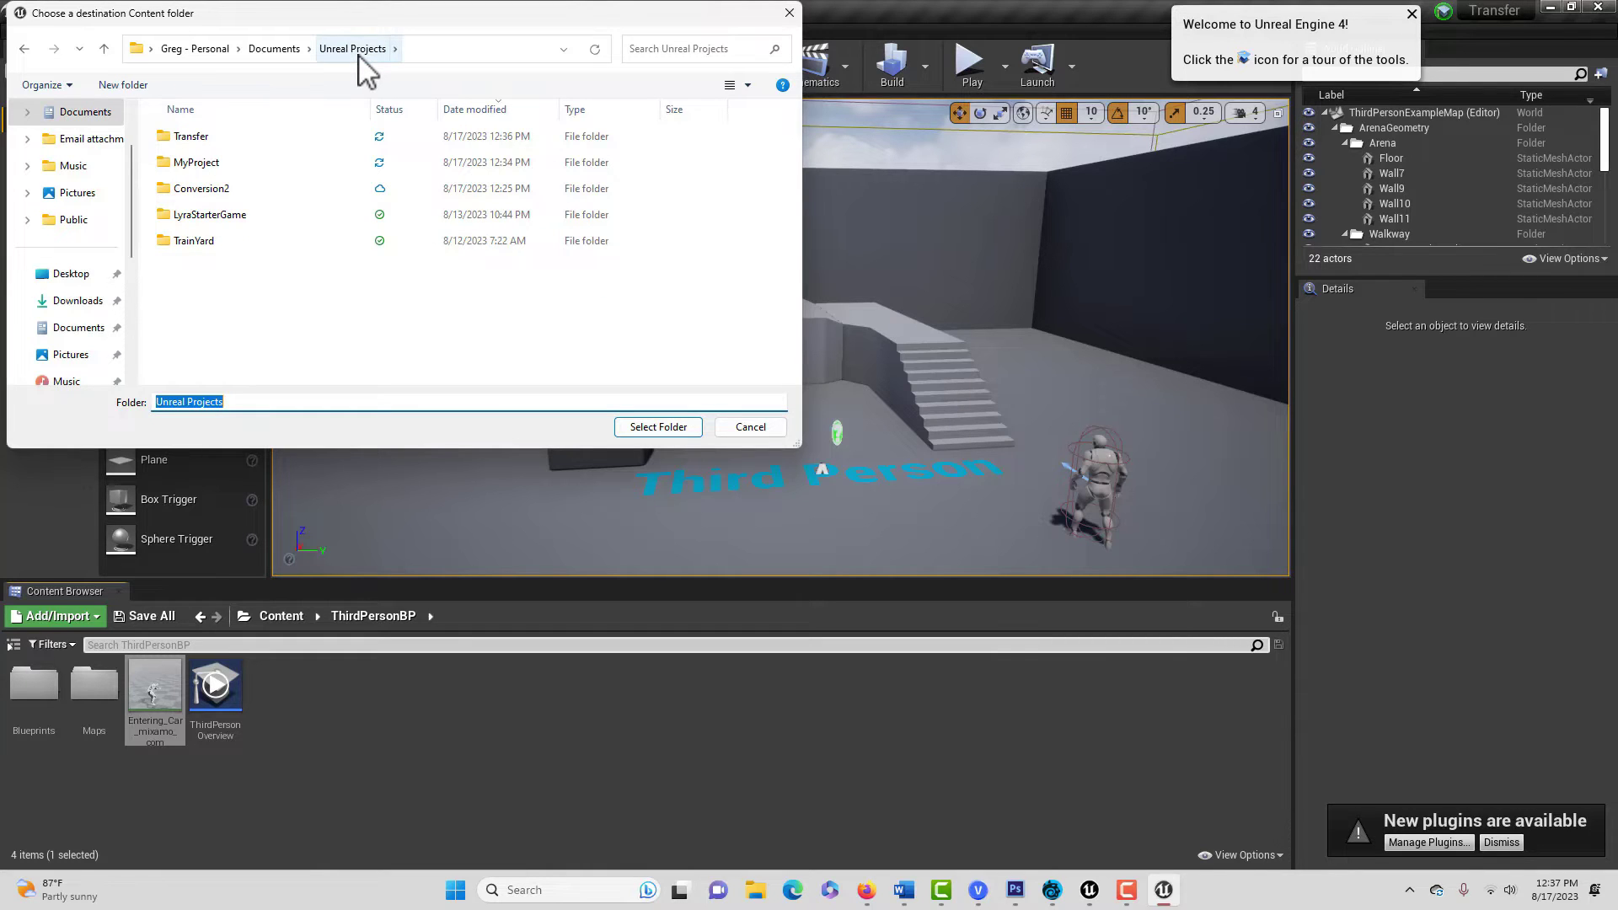
pyautogui.doubleClick(194, 163)
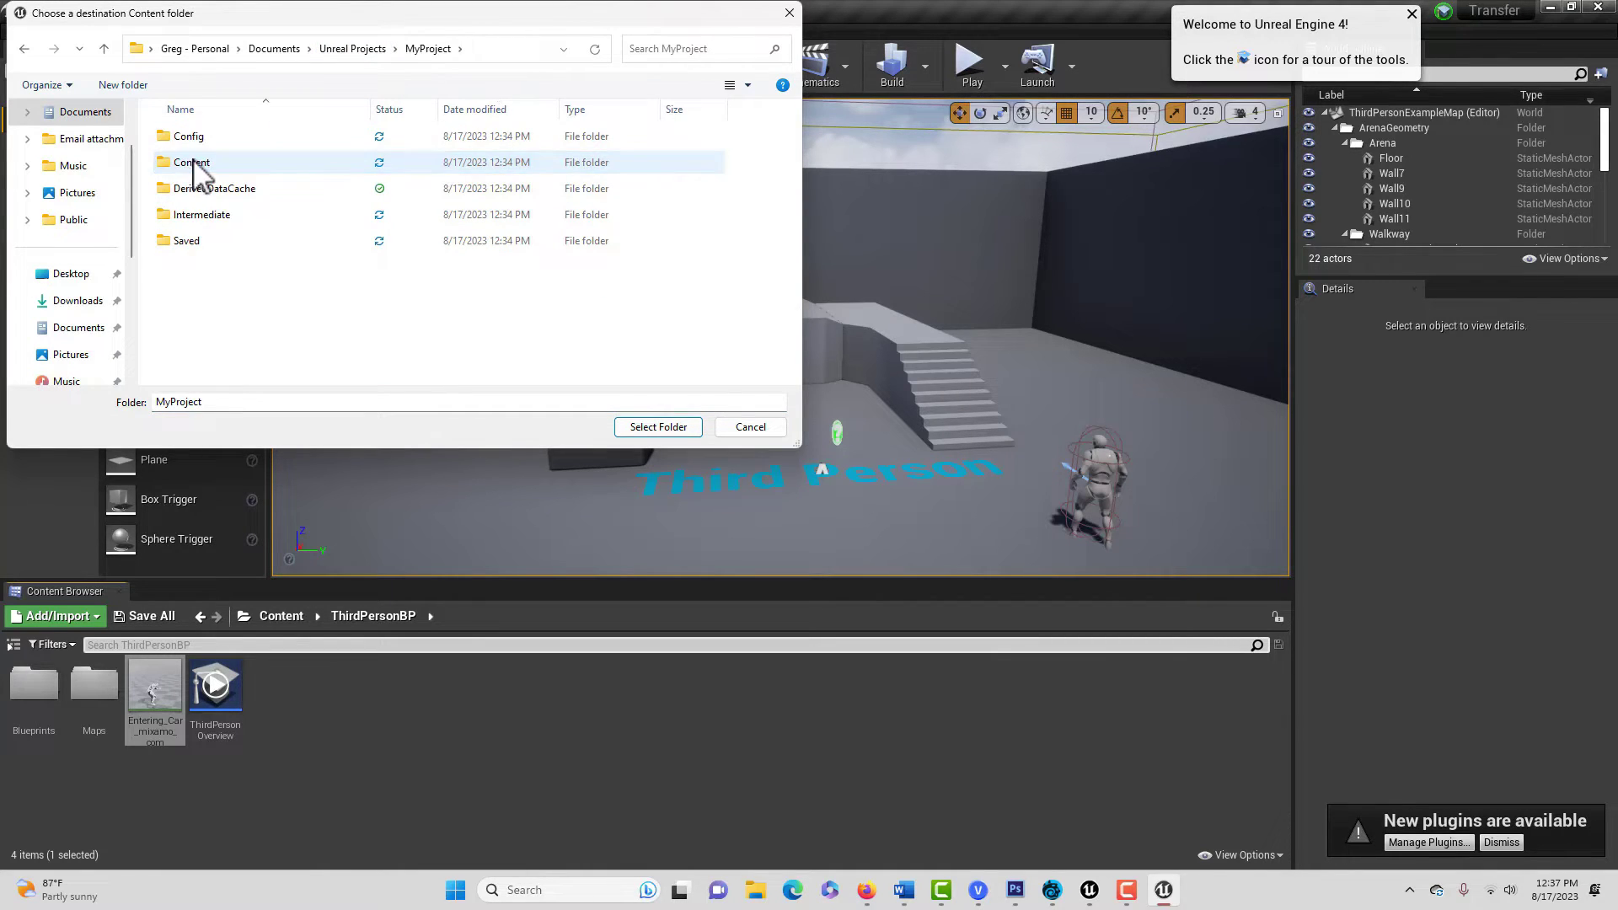
pyautogui.click(194, 163)
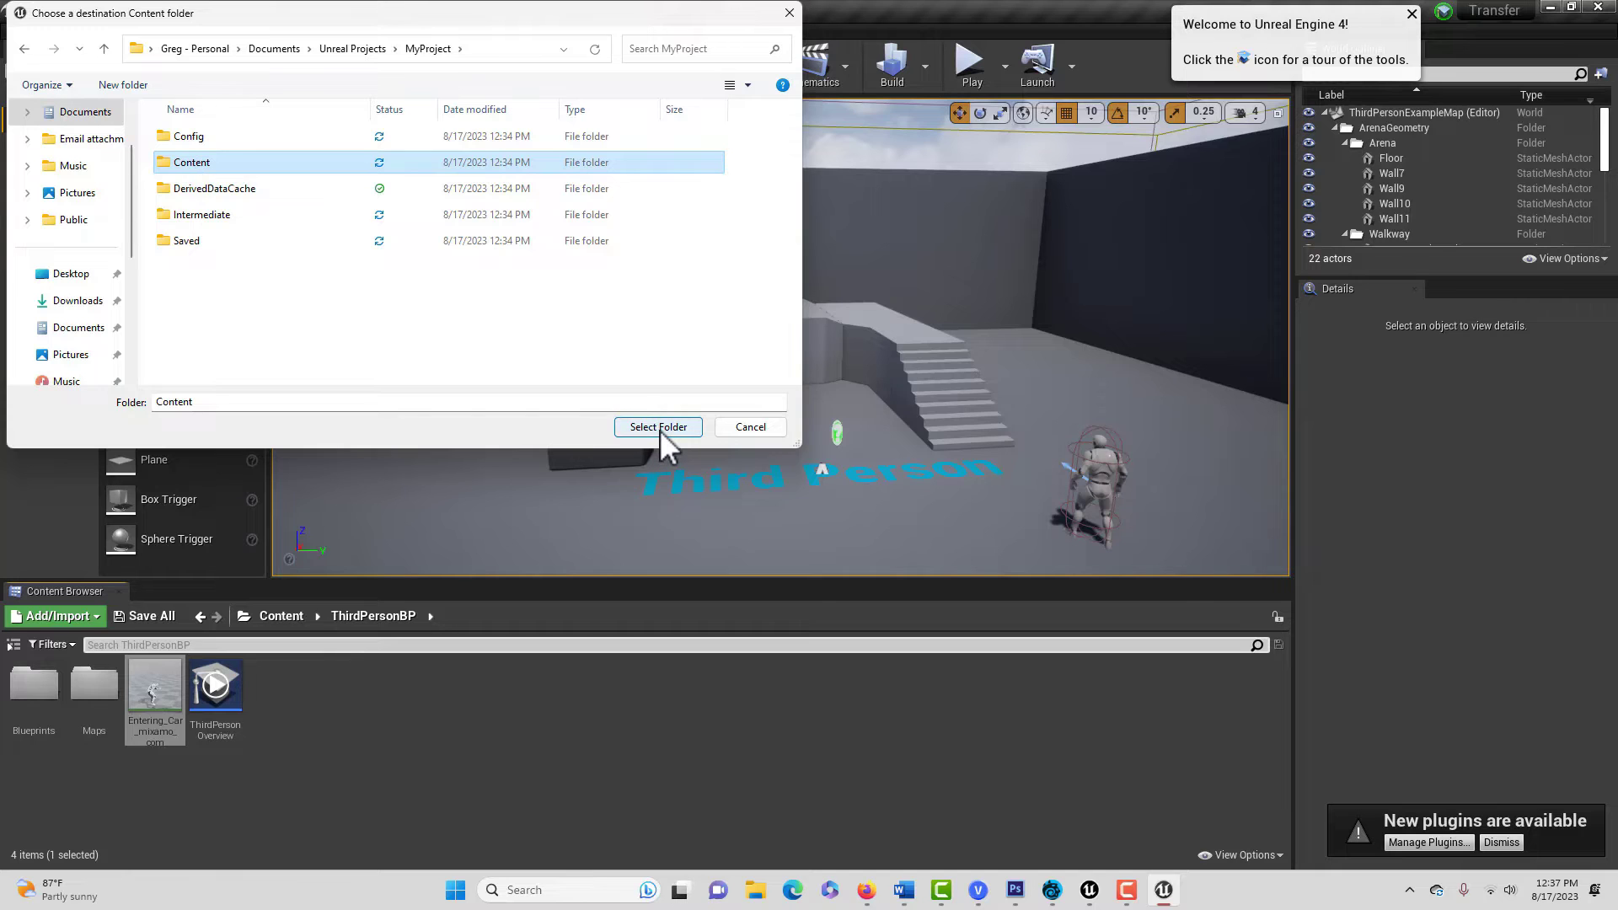
pyautogui.click(659, 428)
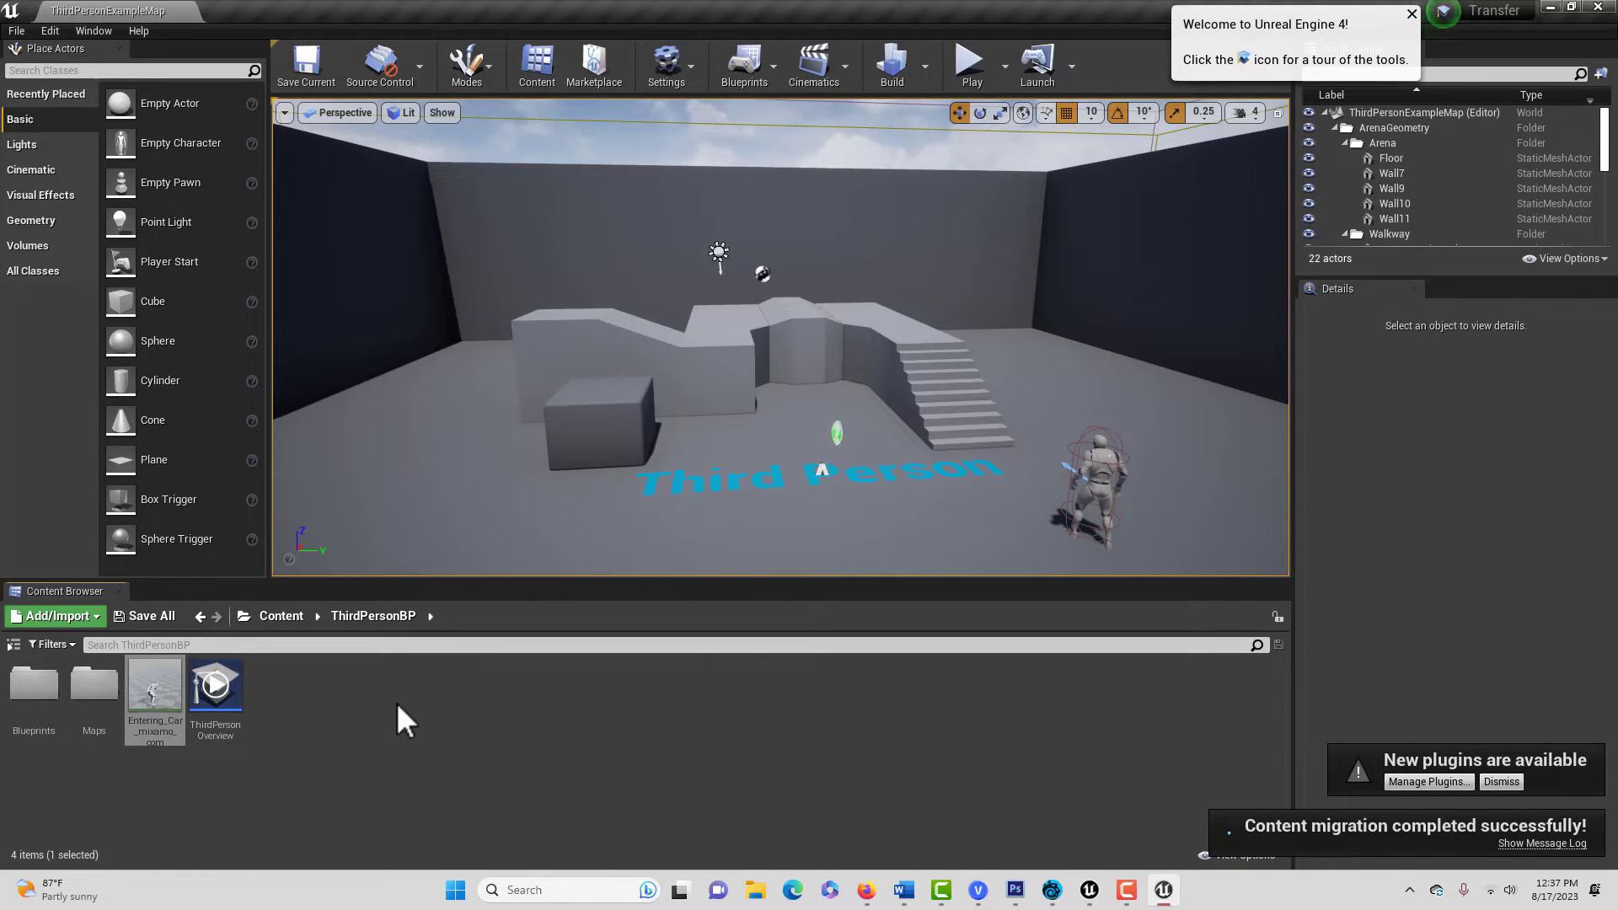
pyautogui.click(1605, 10)
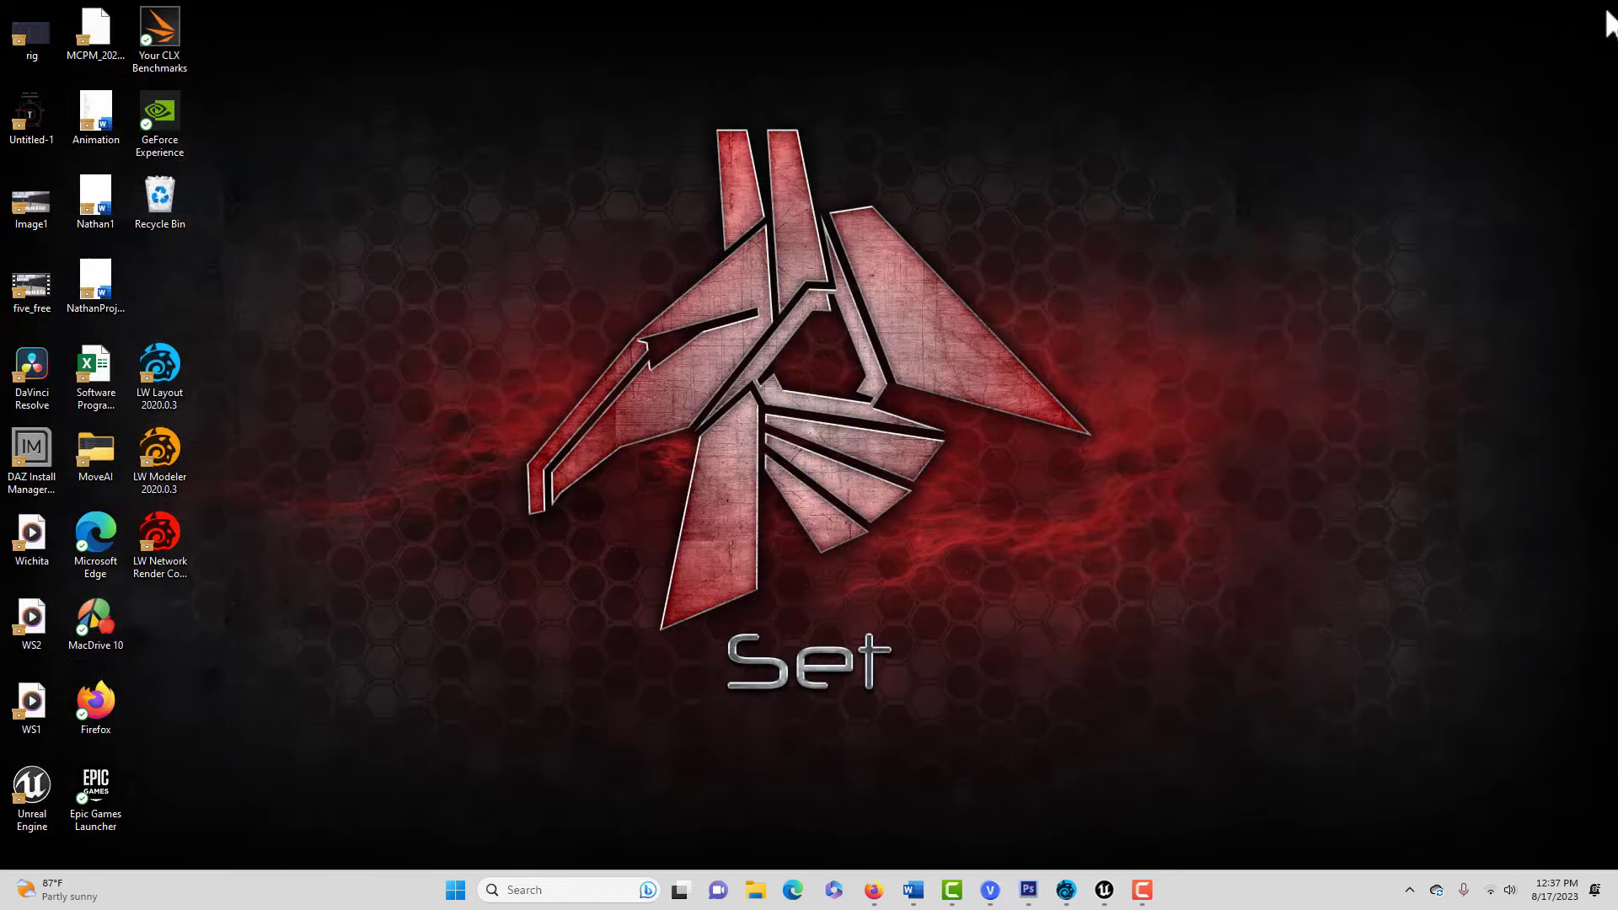
pyautogui.click(1105, 900)
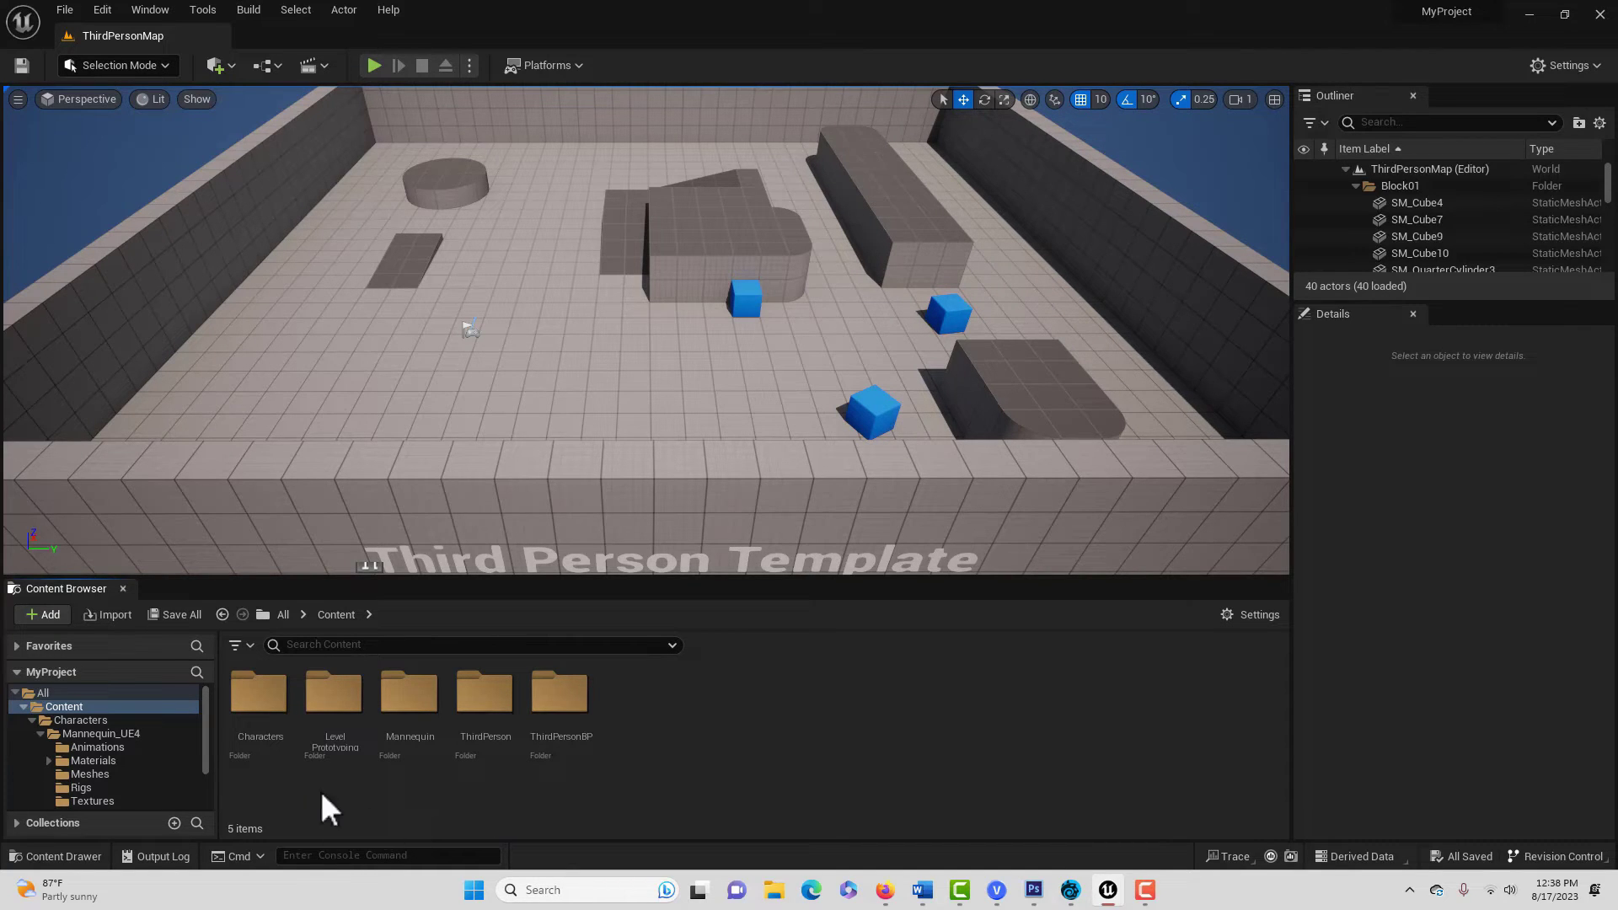
# Switch the Content Browser from the Content folder to all project assets
pyautogui.click(110, 707)
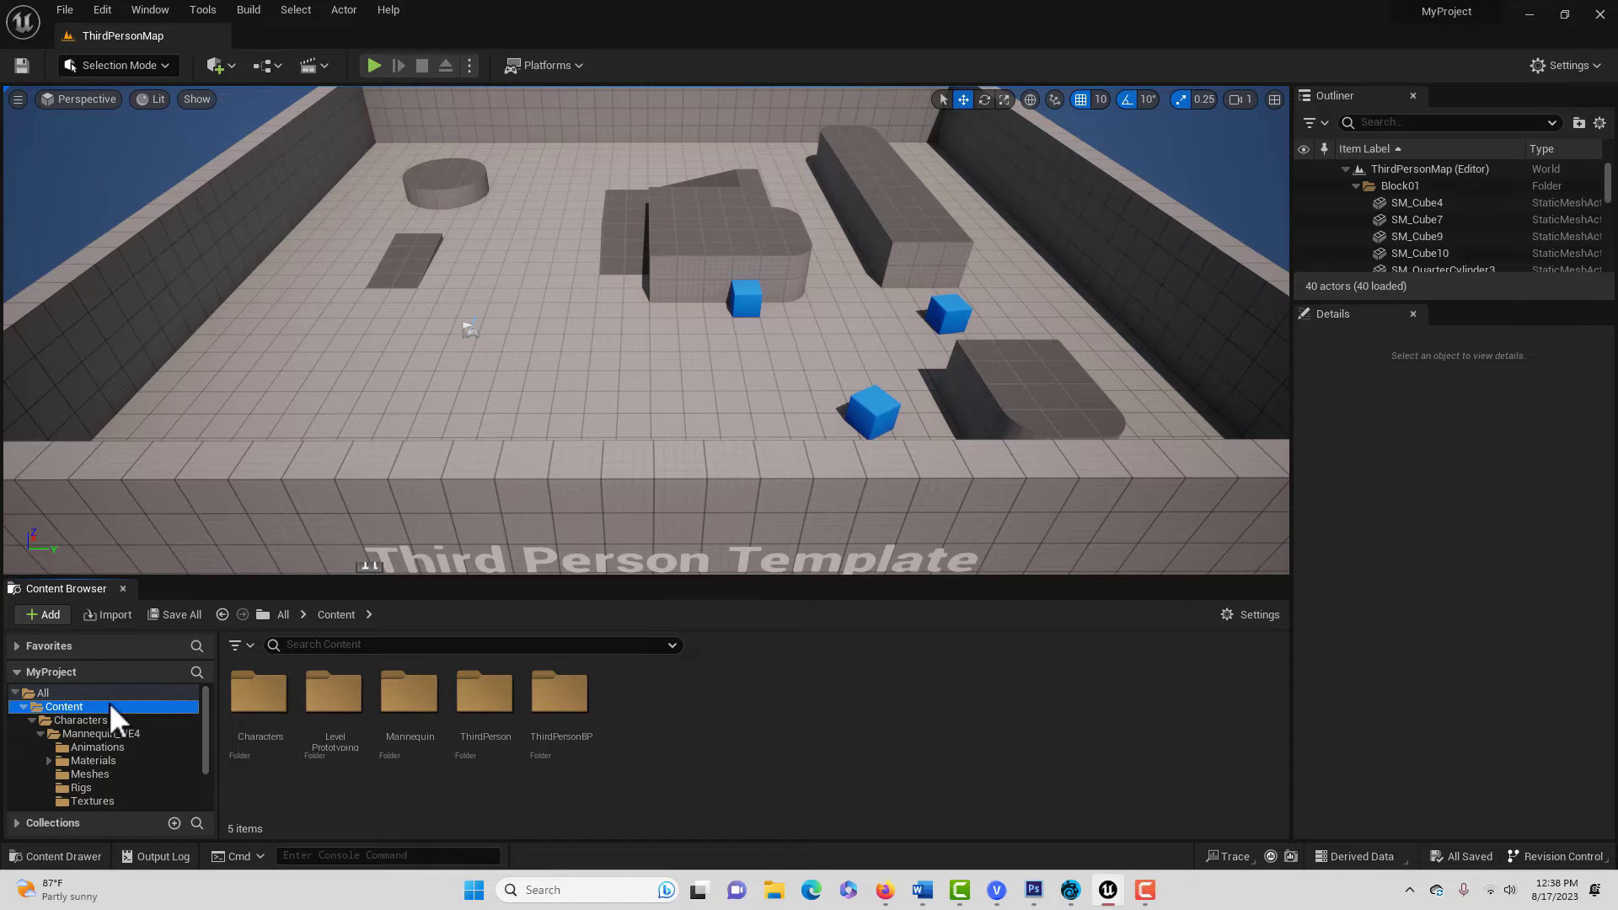
pyautogui.click(63, 694)
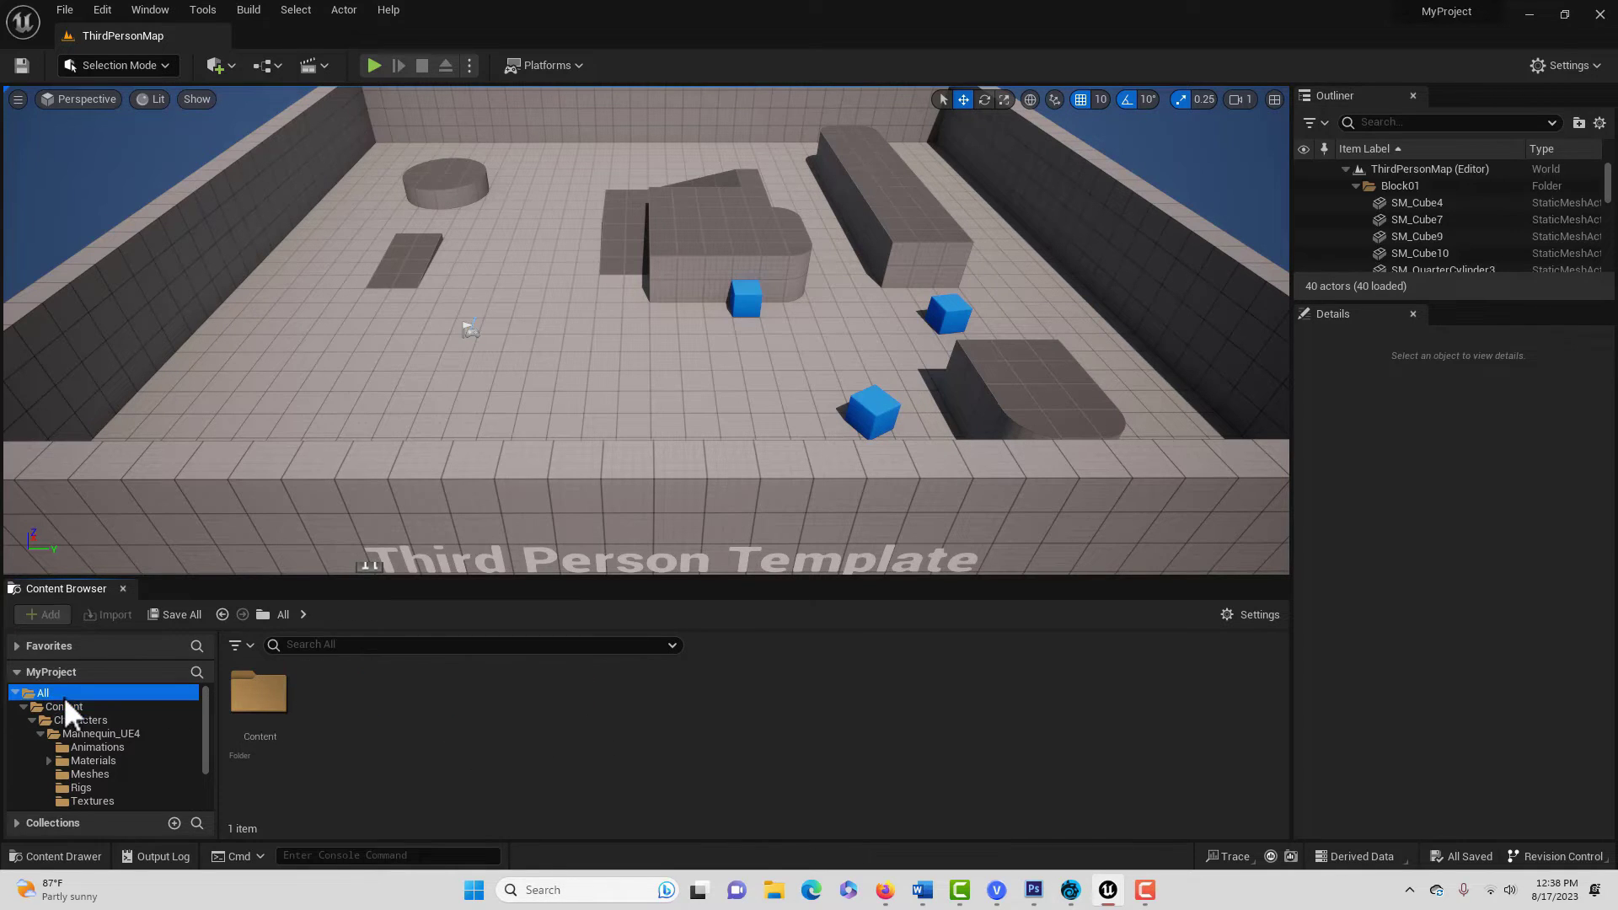
pyautogui.click(93, 707)
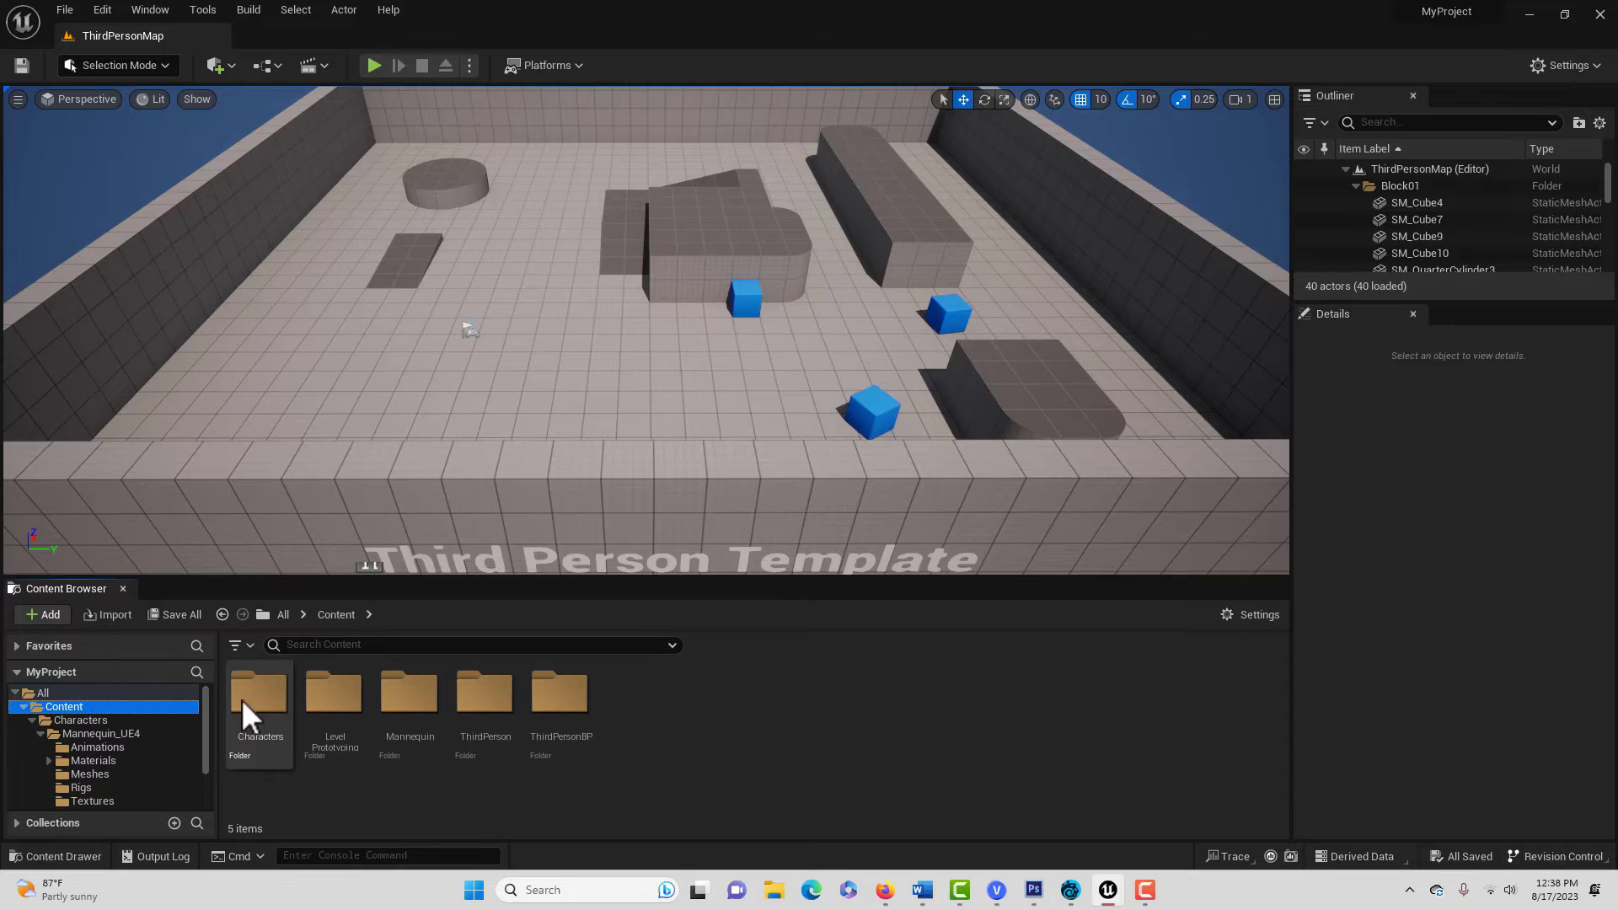
pyautogui.click(37, 695)
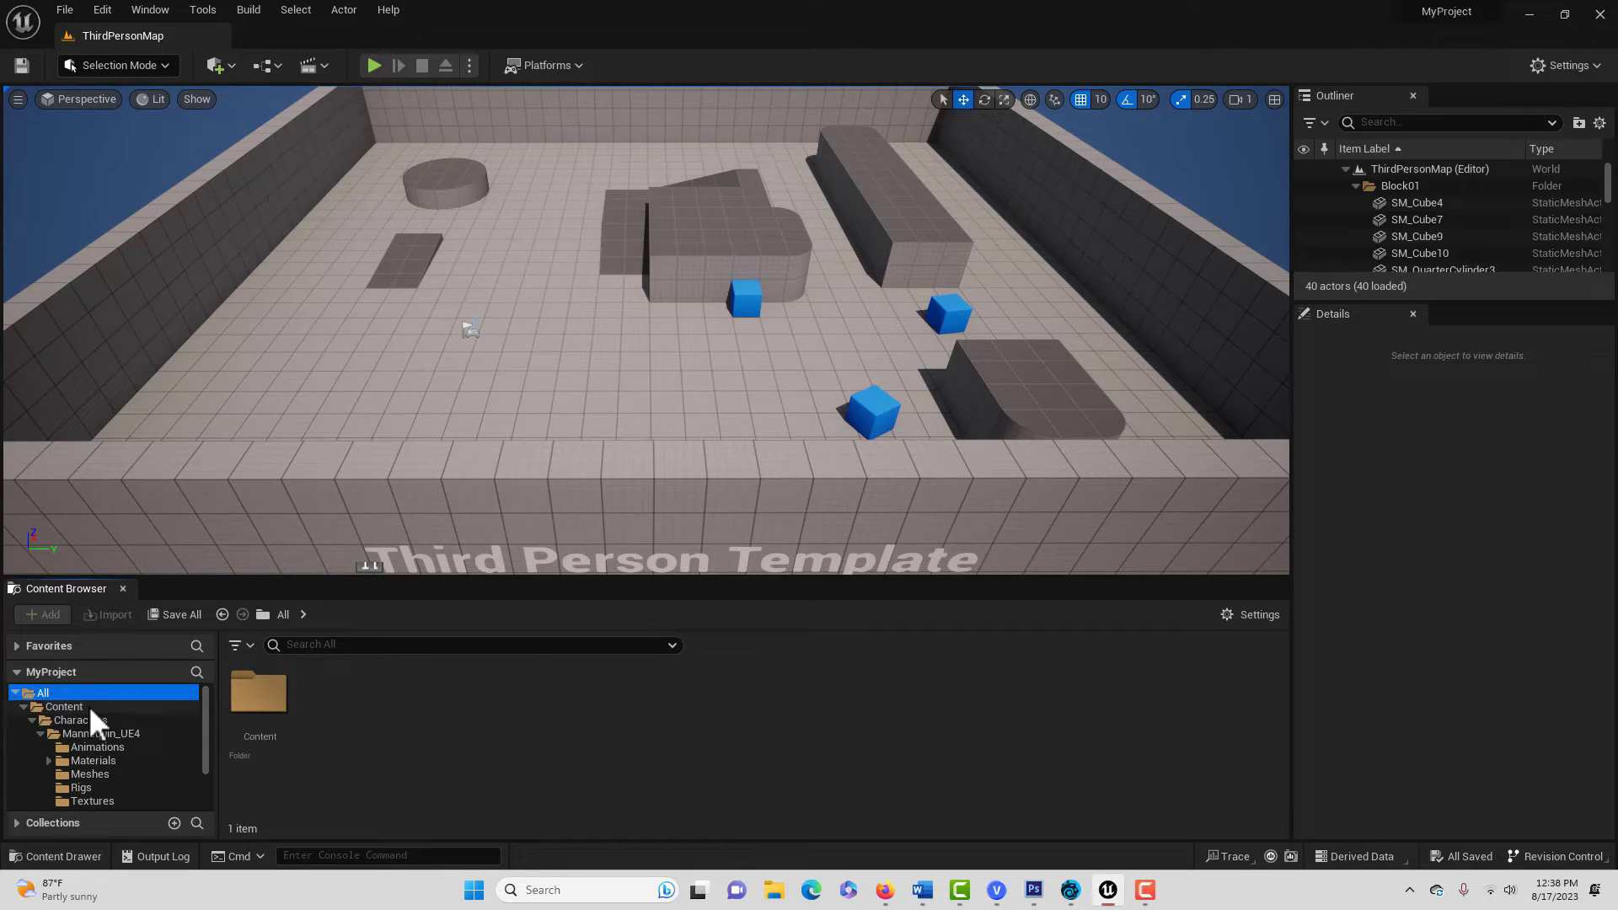
pyautogui.click(89, 705)
pyautogui.click(89, 691)
# Search 'enter', select Entering_Car_mixamo_com and drag it into the Animations folder
pyautogui.click(350, 645)
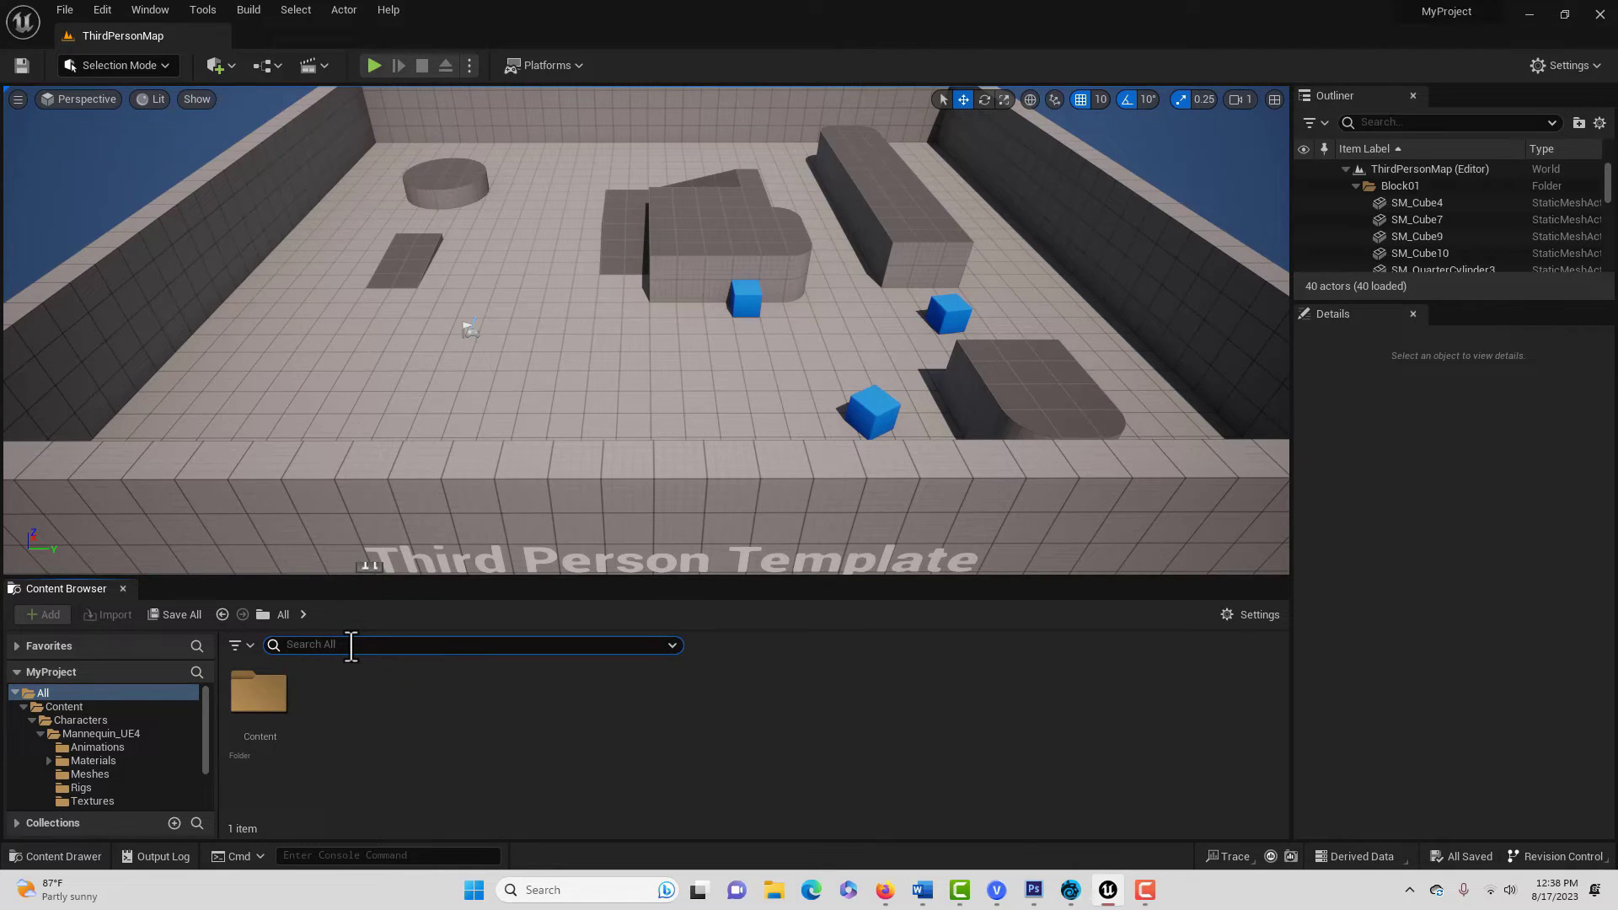
pyautogui.write('enter')
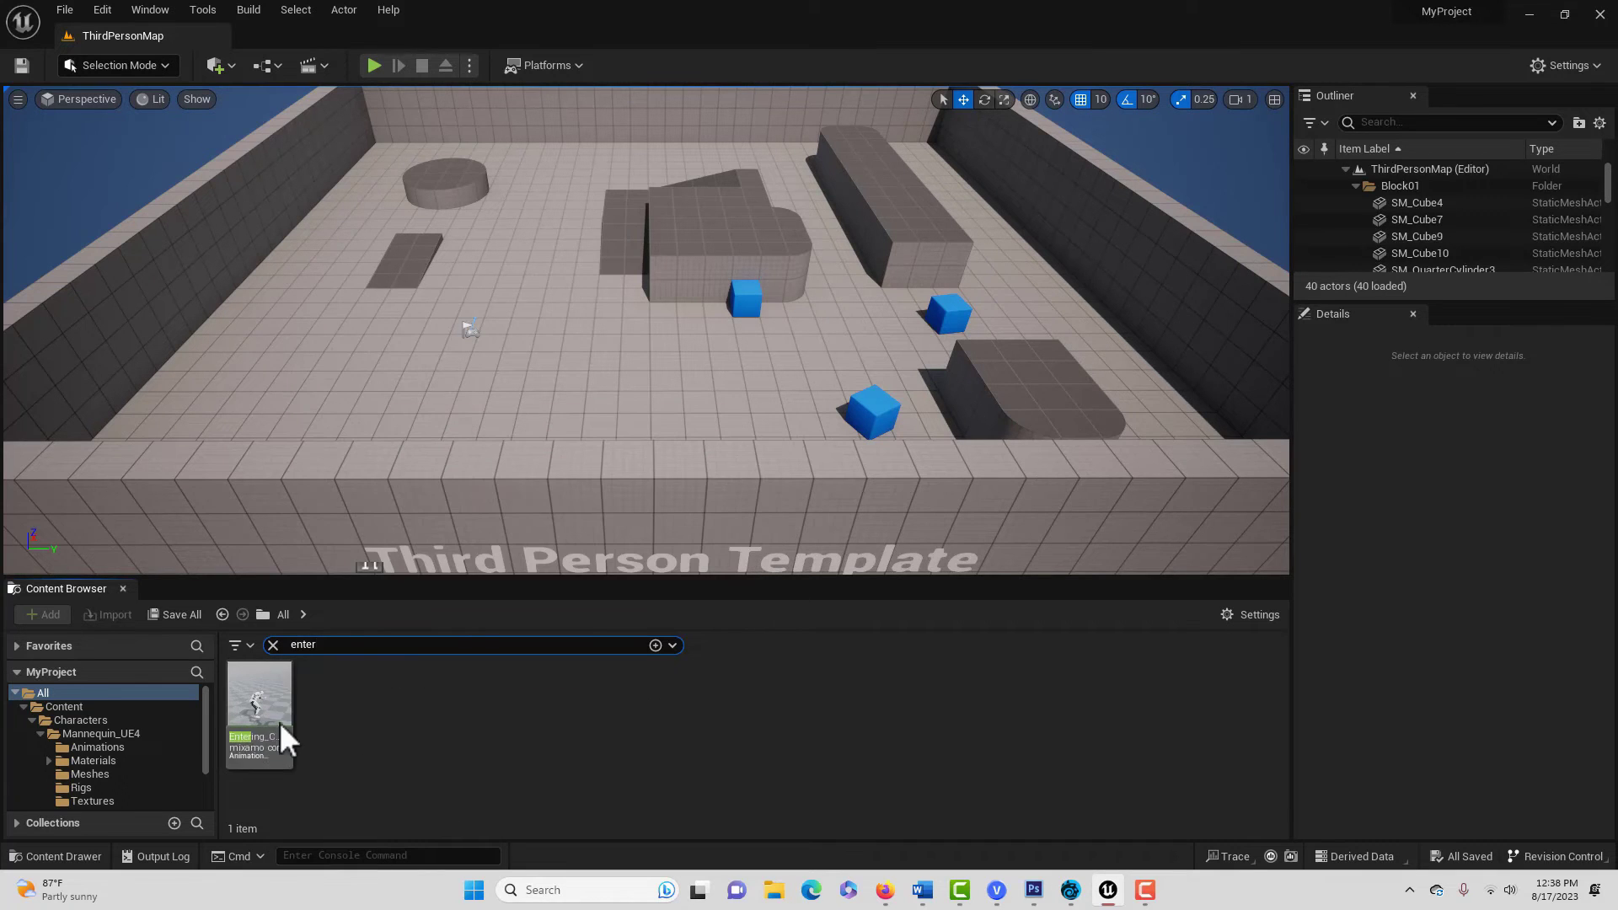
pyautogui.moveTo(261, 713)
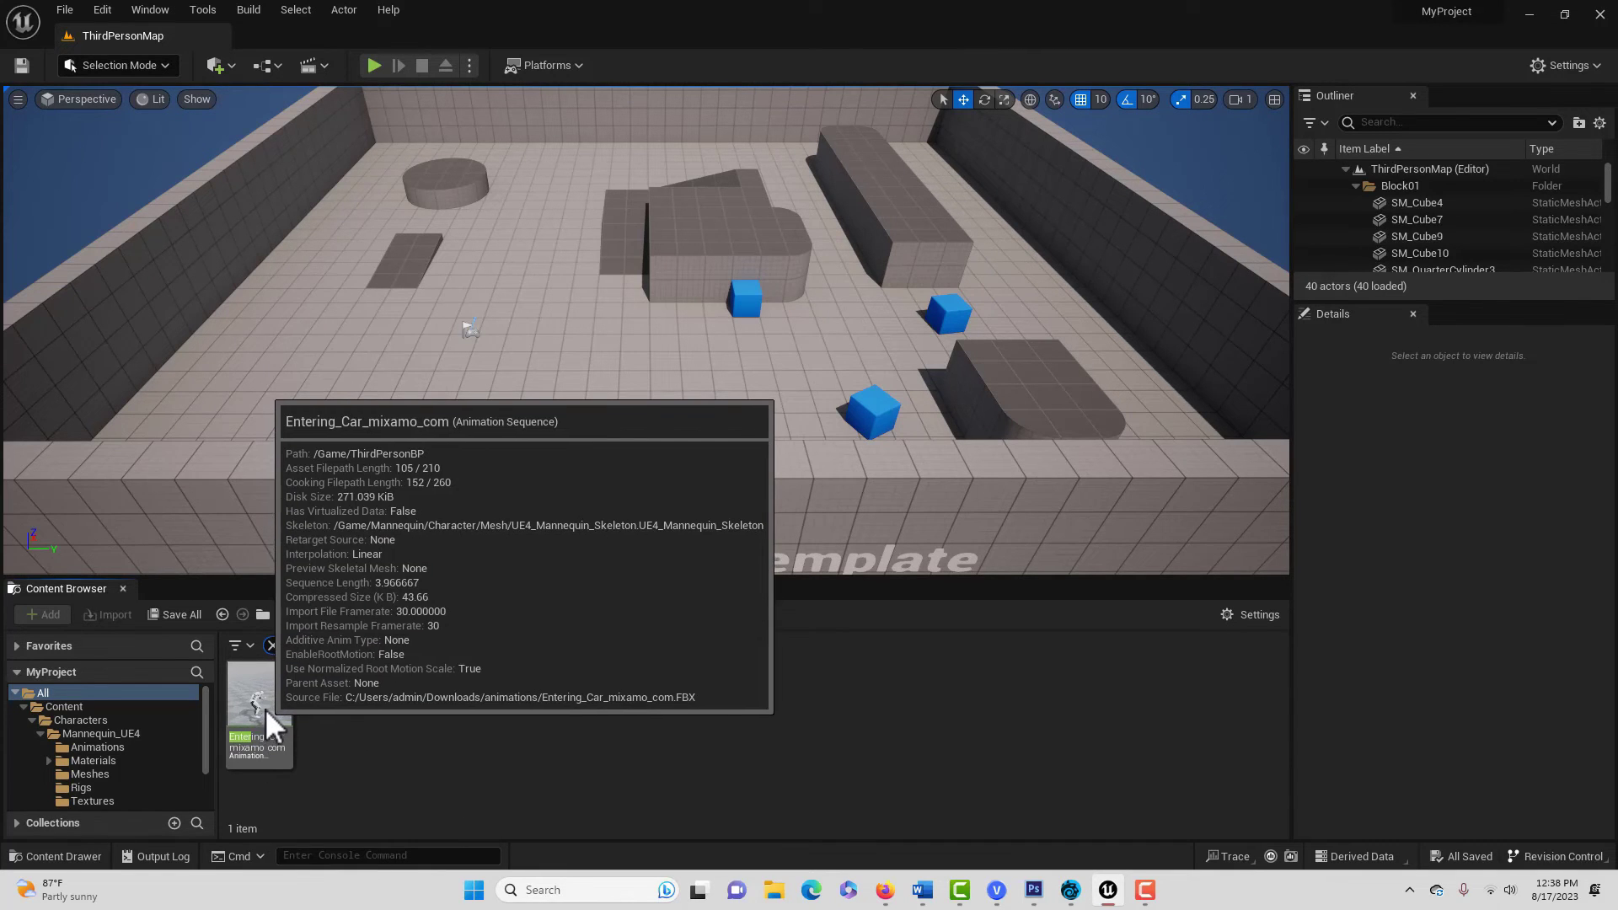
pyautogui.click(265, 710)
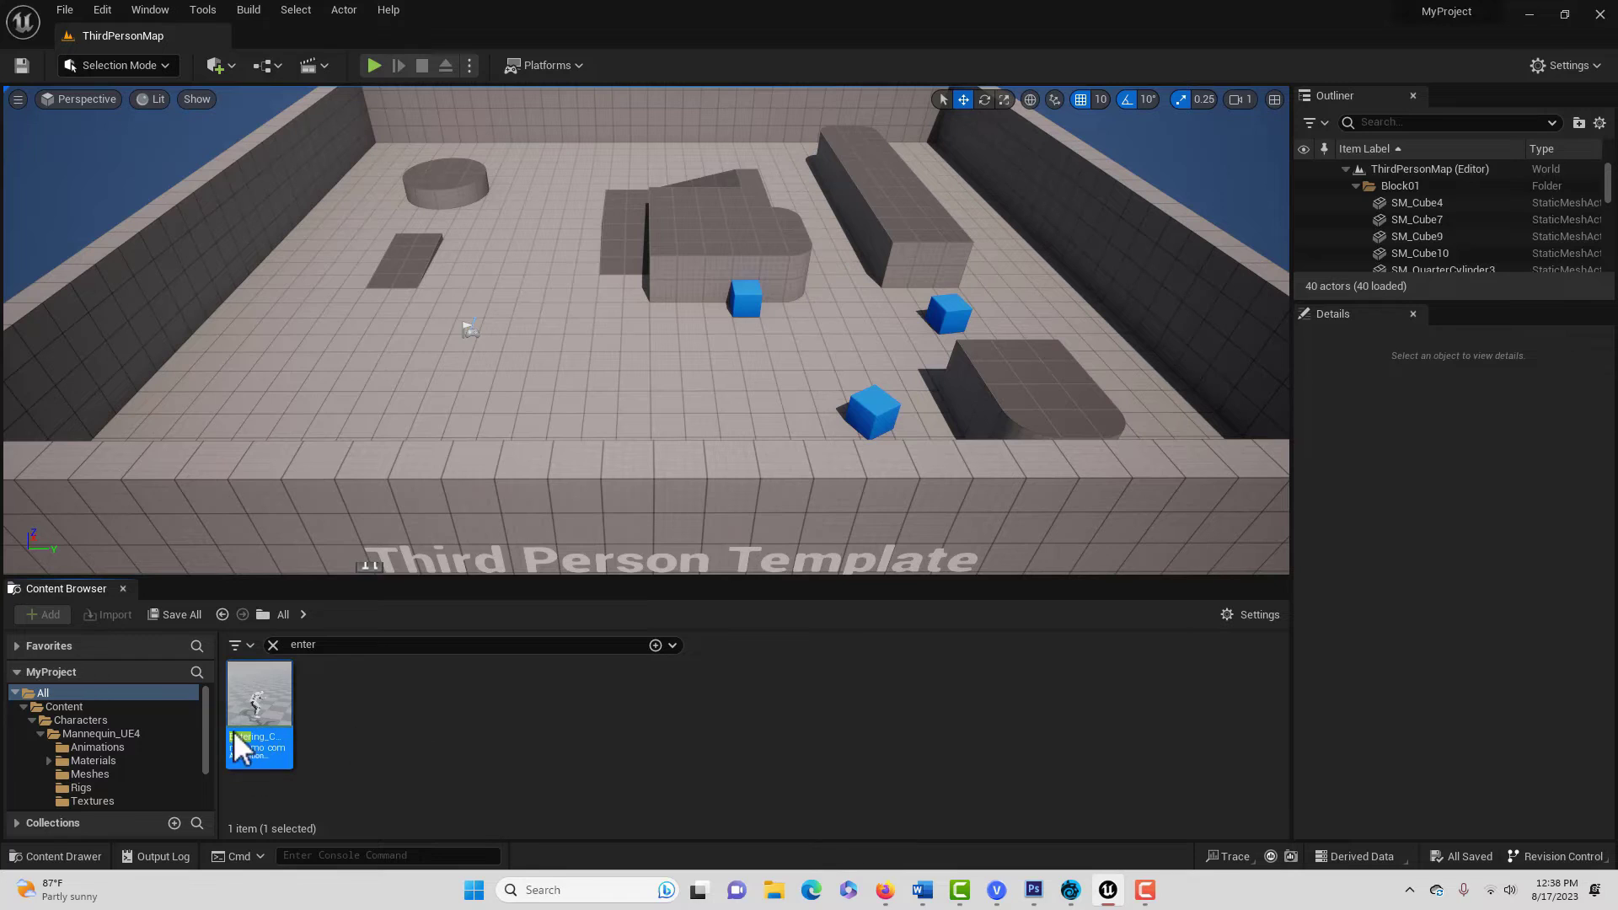
pyautogui.moveTo(266, 701)
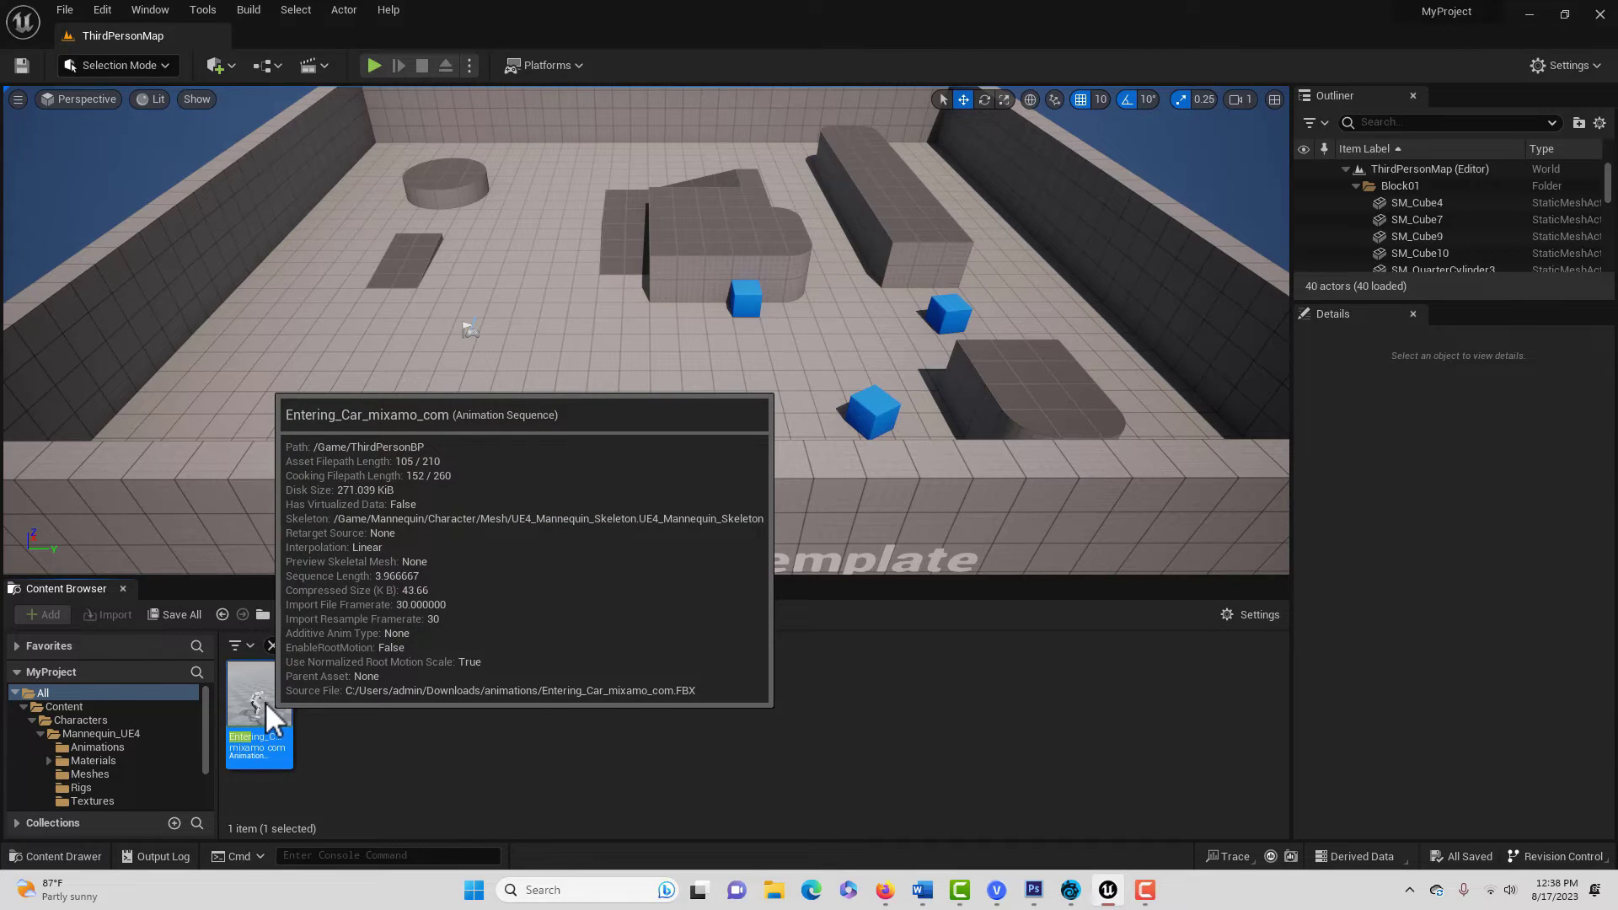
pyautogui.moveTo(266, 701); pyautogui.dragTo(153, 744)
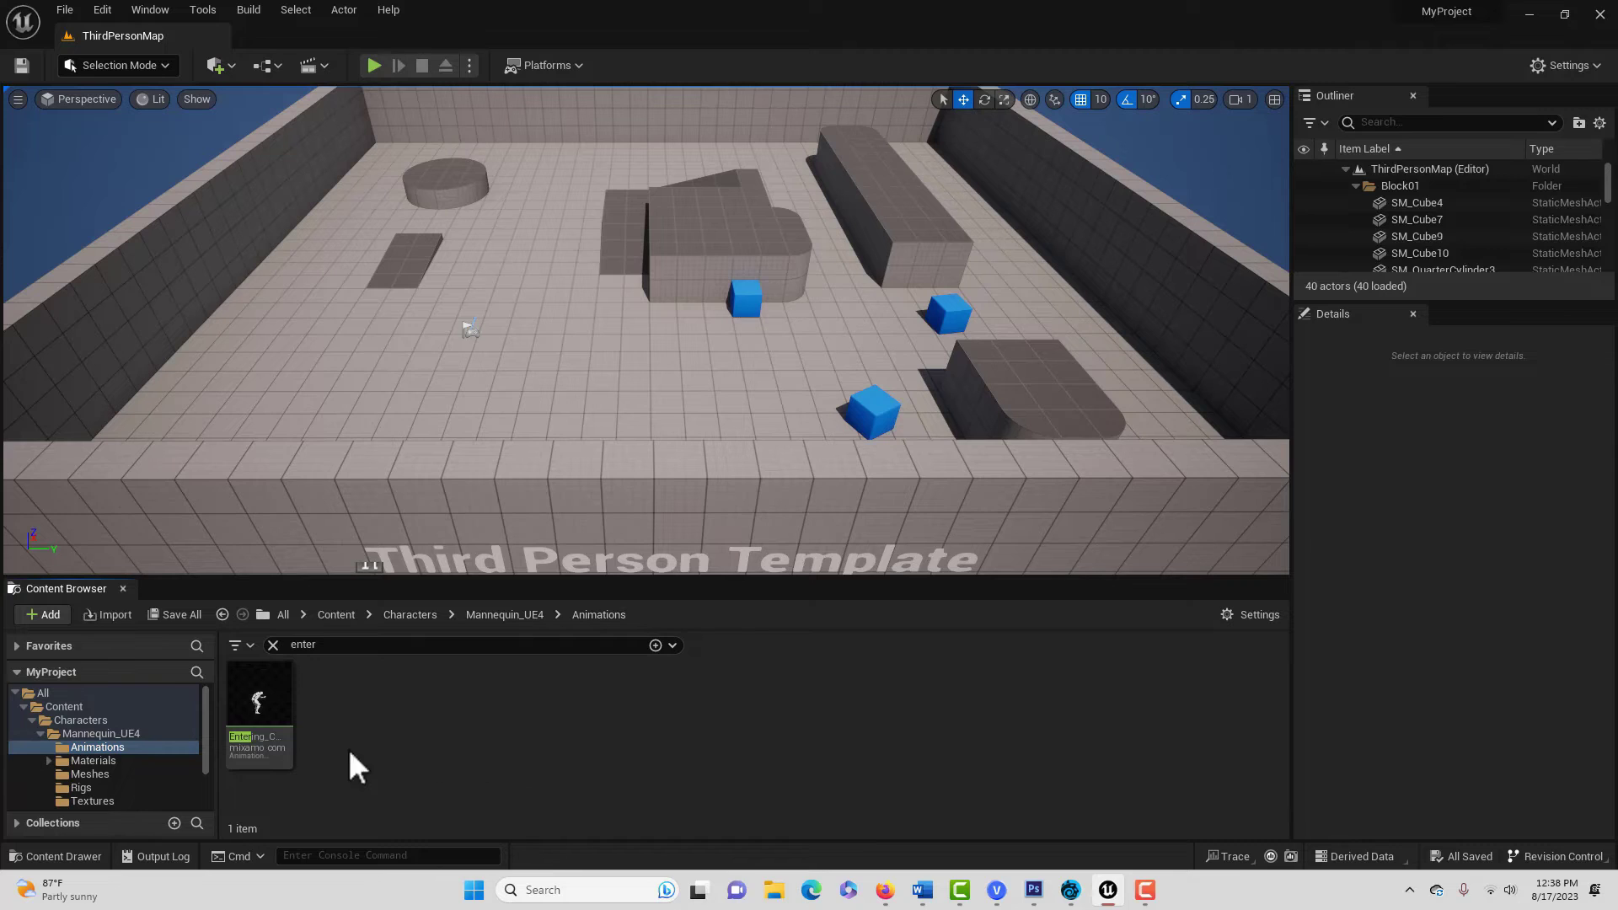
# Open the Mannequin_UE4 Rigs folder and clear the search to reveal the rig assets
pyautogui.click(80, 787)
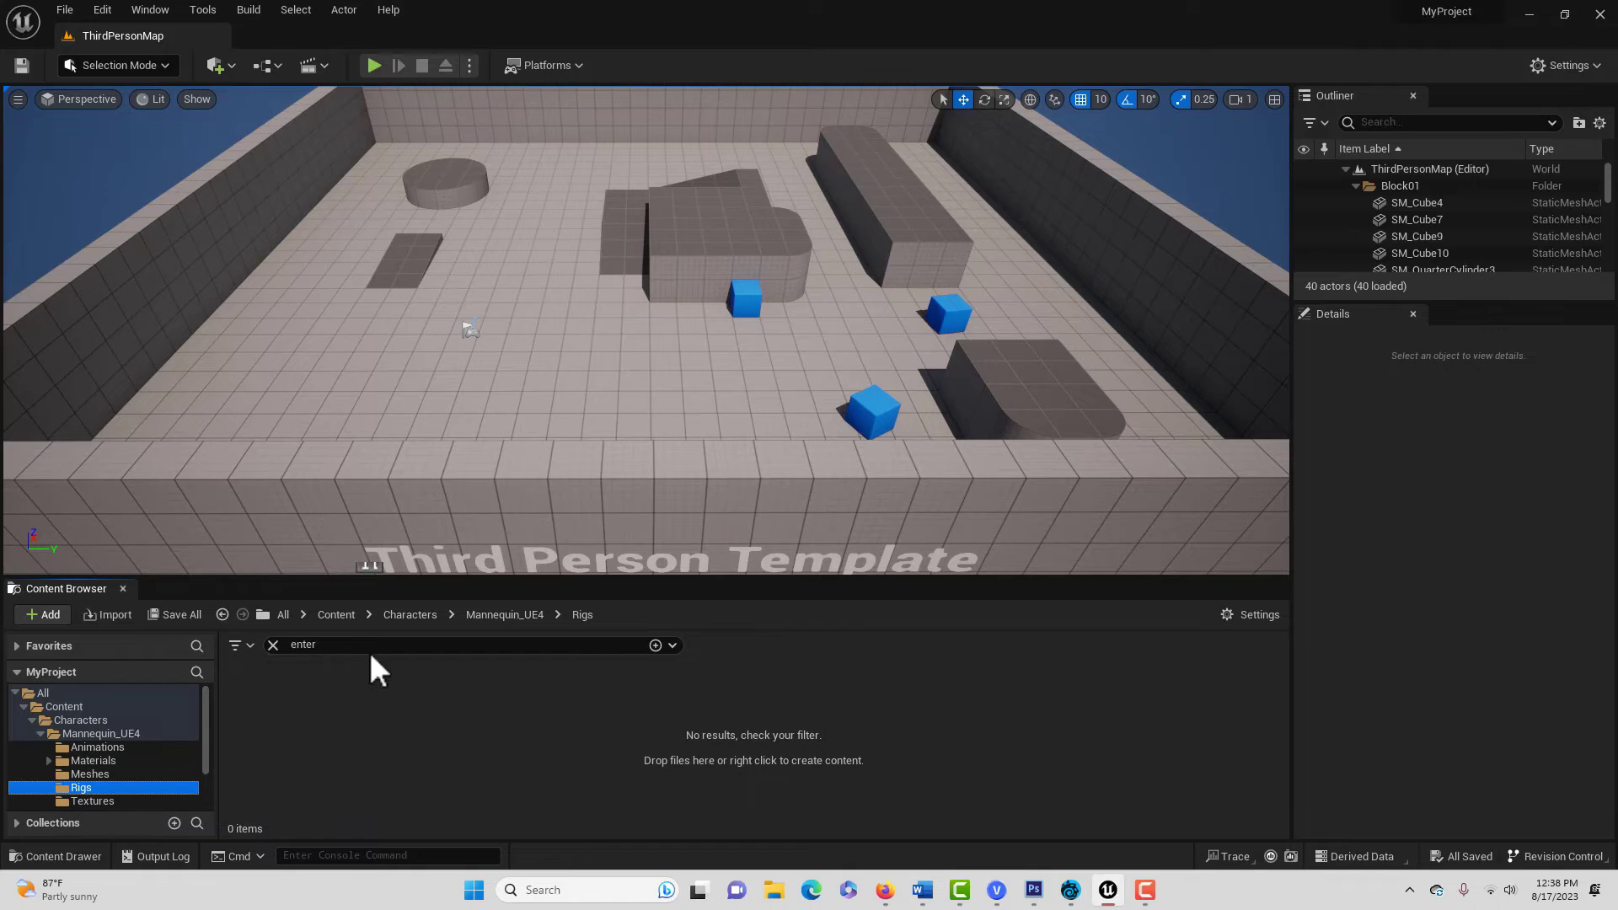
pyautogui.click(270, 644)
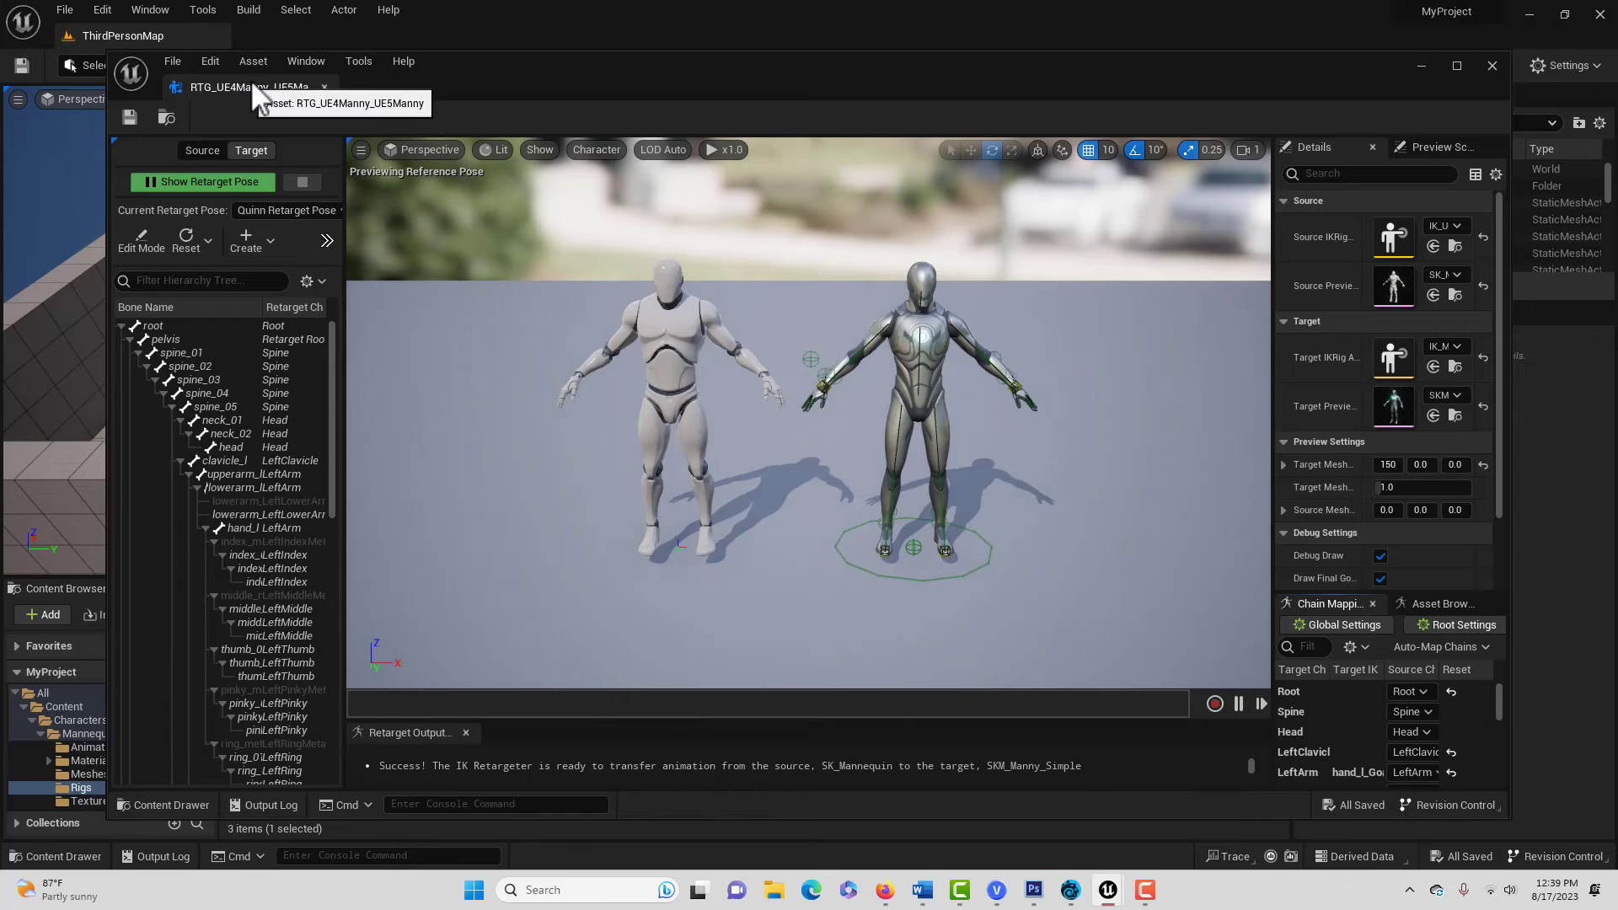
# Dock the retargeter, enlarge Retarget Output and Details, and list its animations (Jog_Fwd)
pyautogui.moveTo(250, 84); pyautogui.dragTo(285, 38)
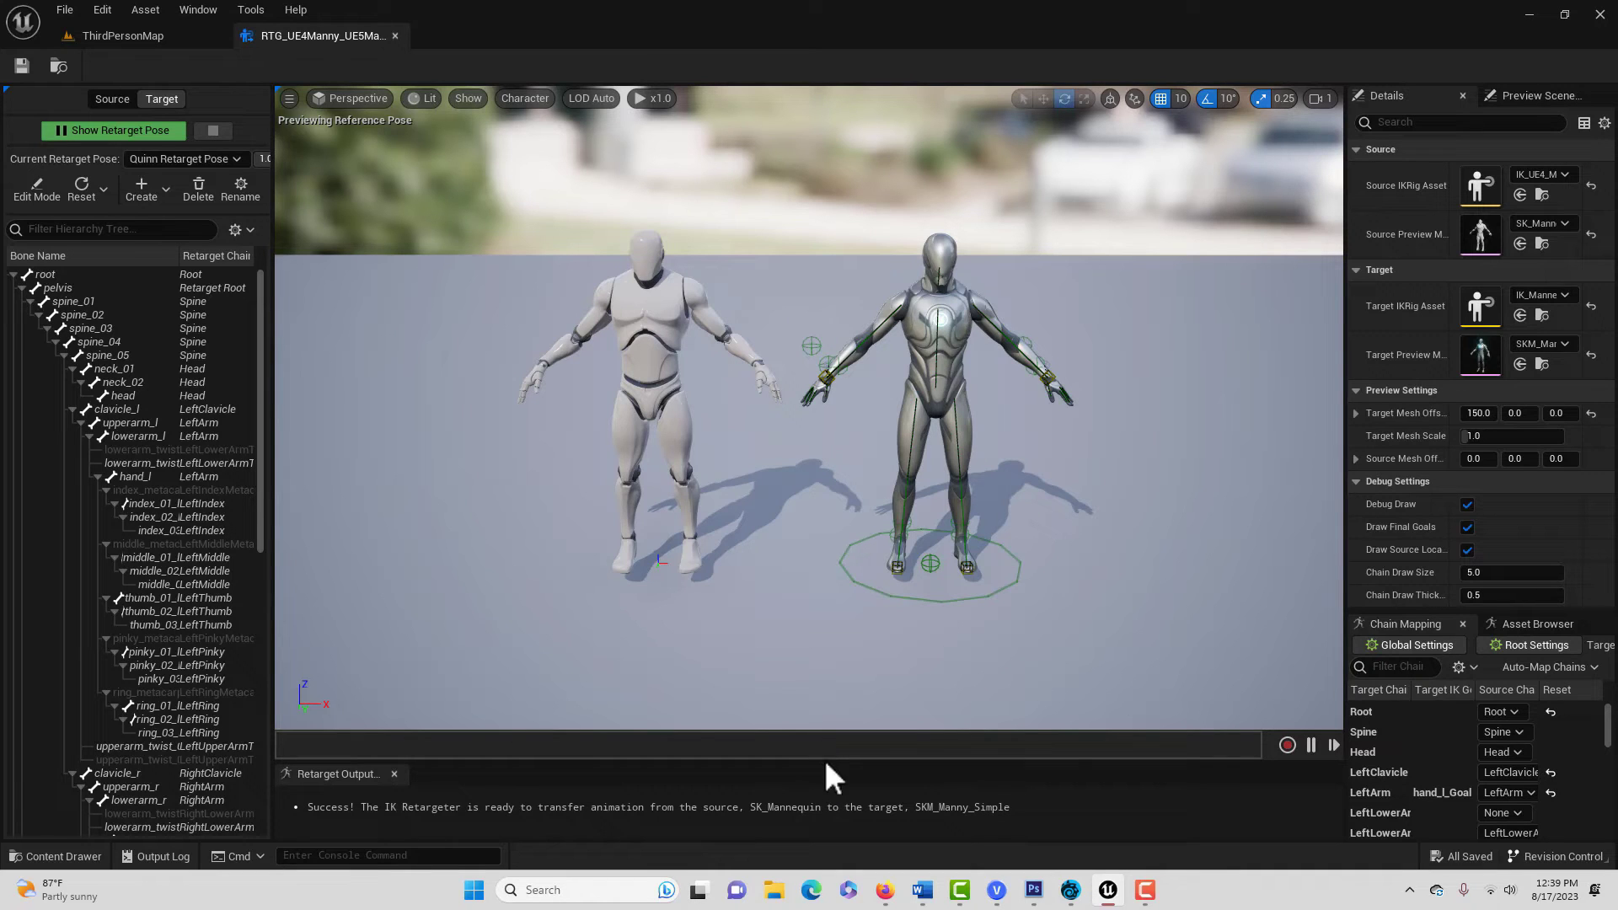
pyautogui.moveTo(824, 761); pyautogui.dragTo(809, 624)
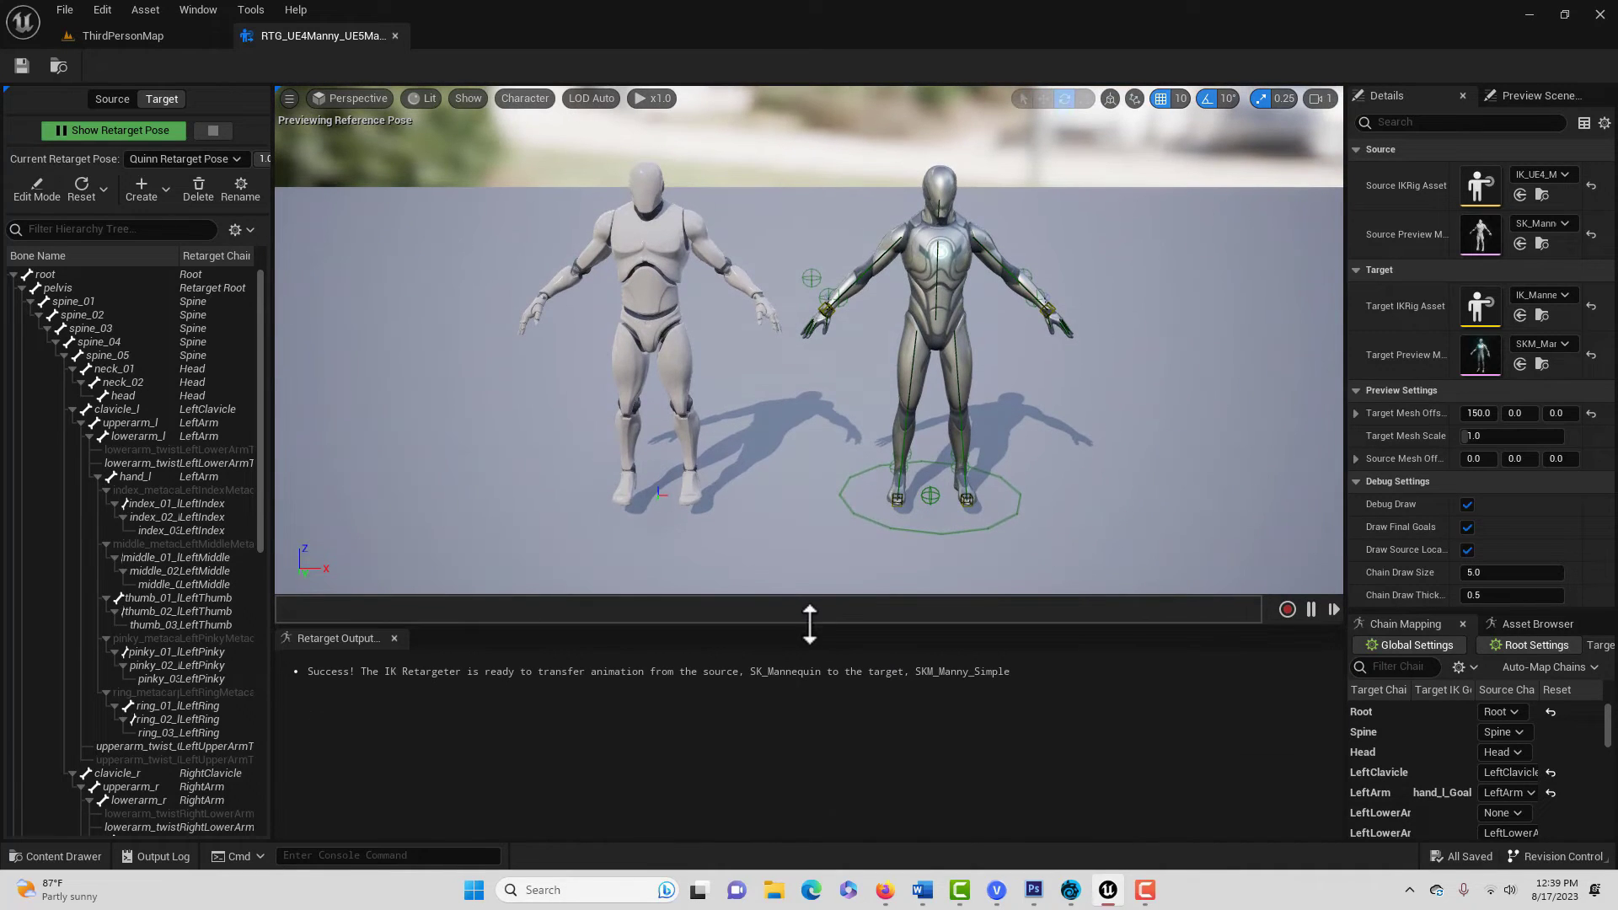
pyautogui.moveTo(1346, 468); pyautogui.dragTo(1092, 482)
pyautogui.click(1292, 624)
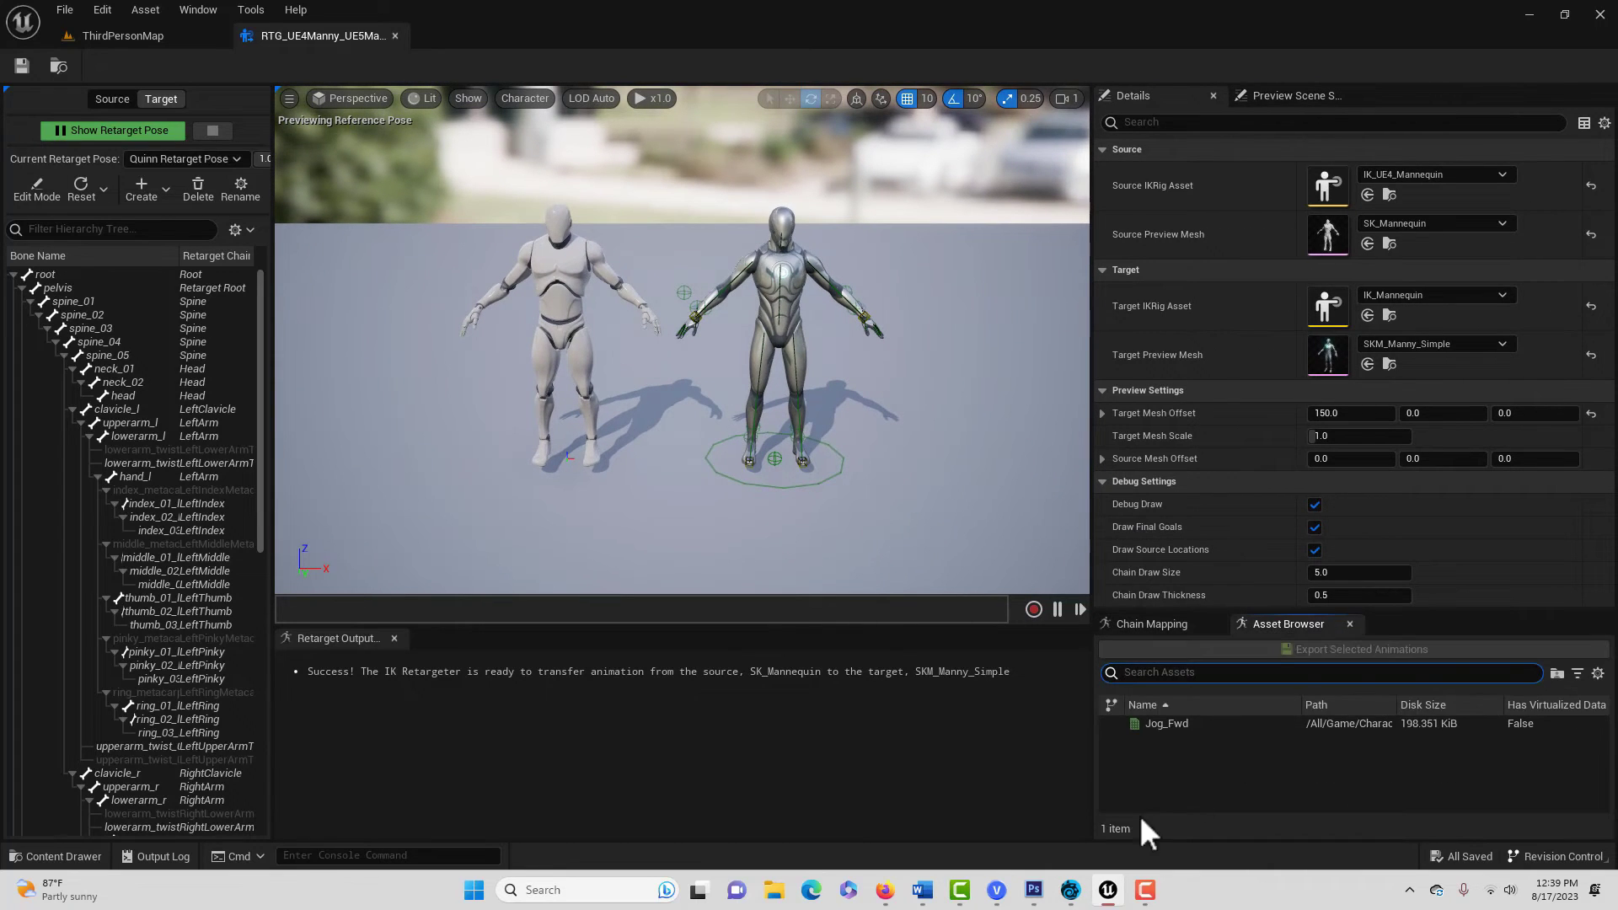
pyautogui.click(1262, 723)
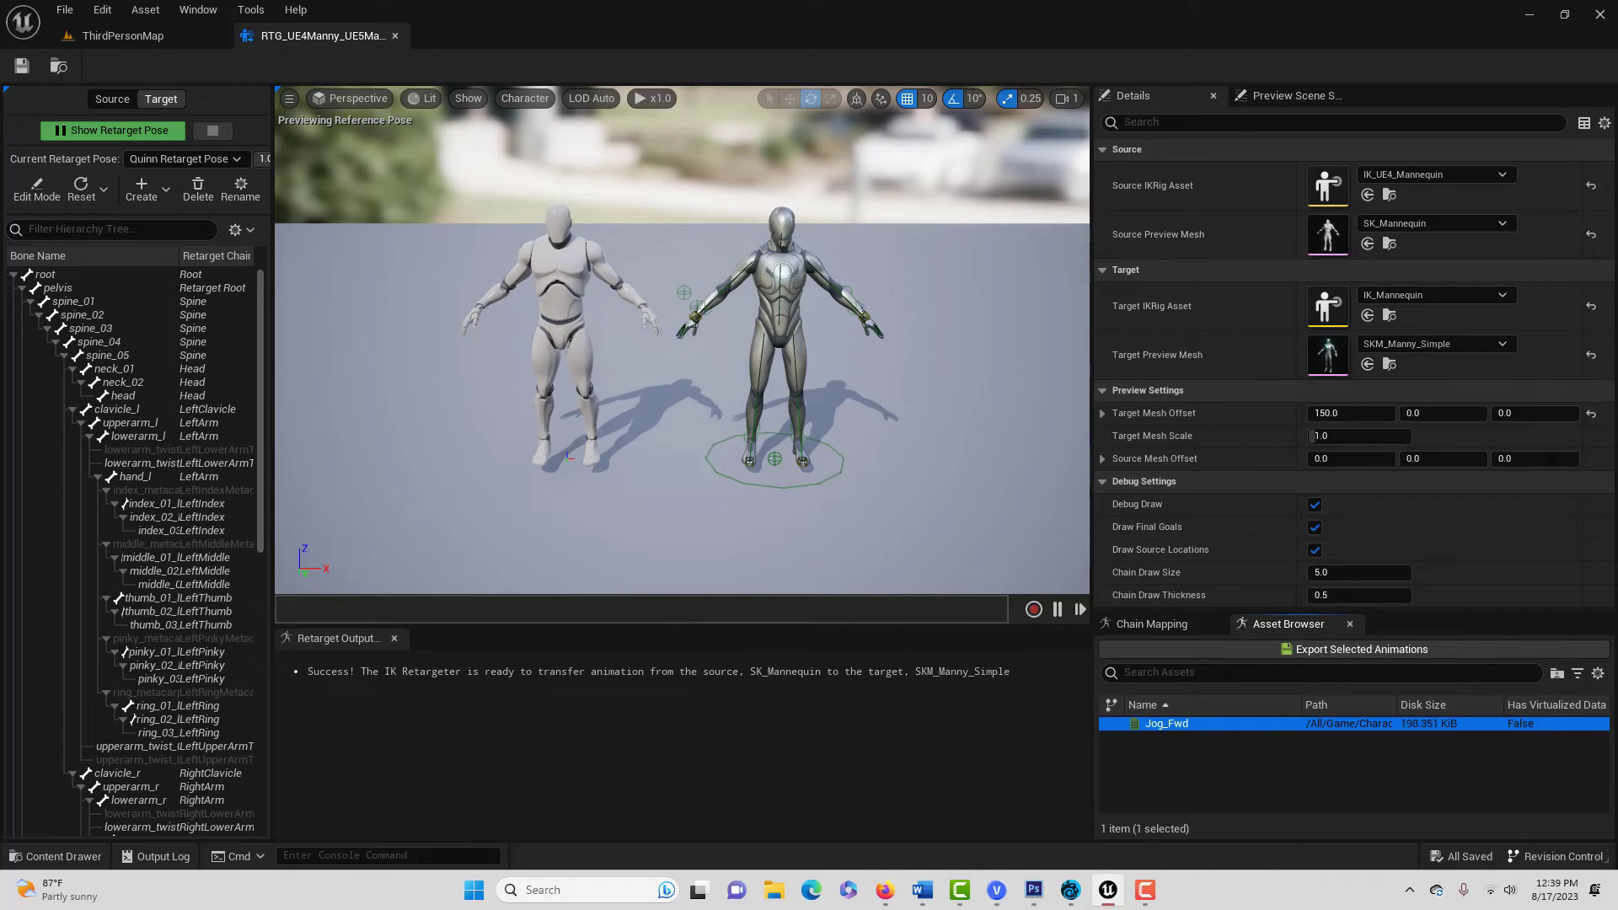
# Change the Asset Browser view options to list all 71 animations and select Entering_Car_mixamo_com
pyautogui.click(1597, 674)
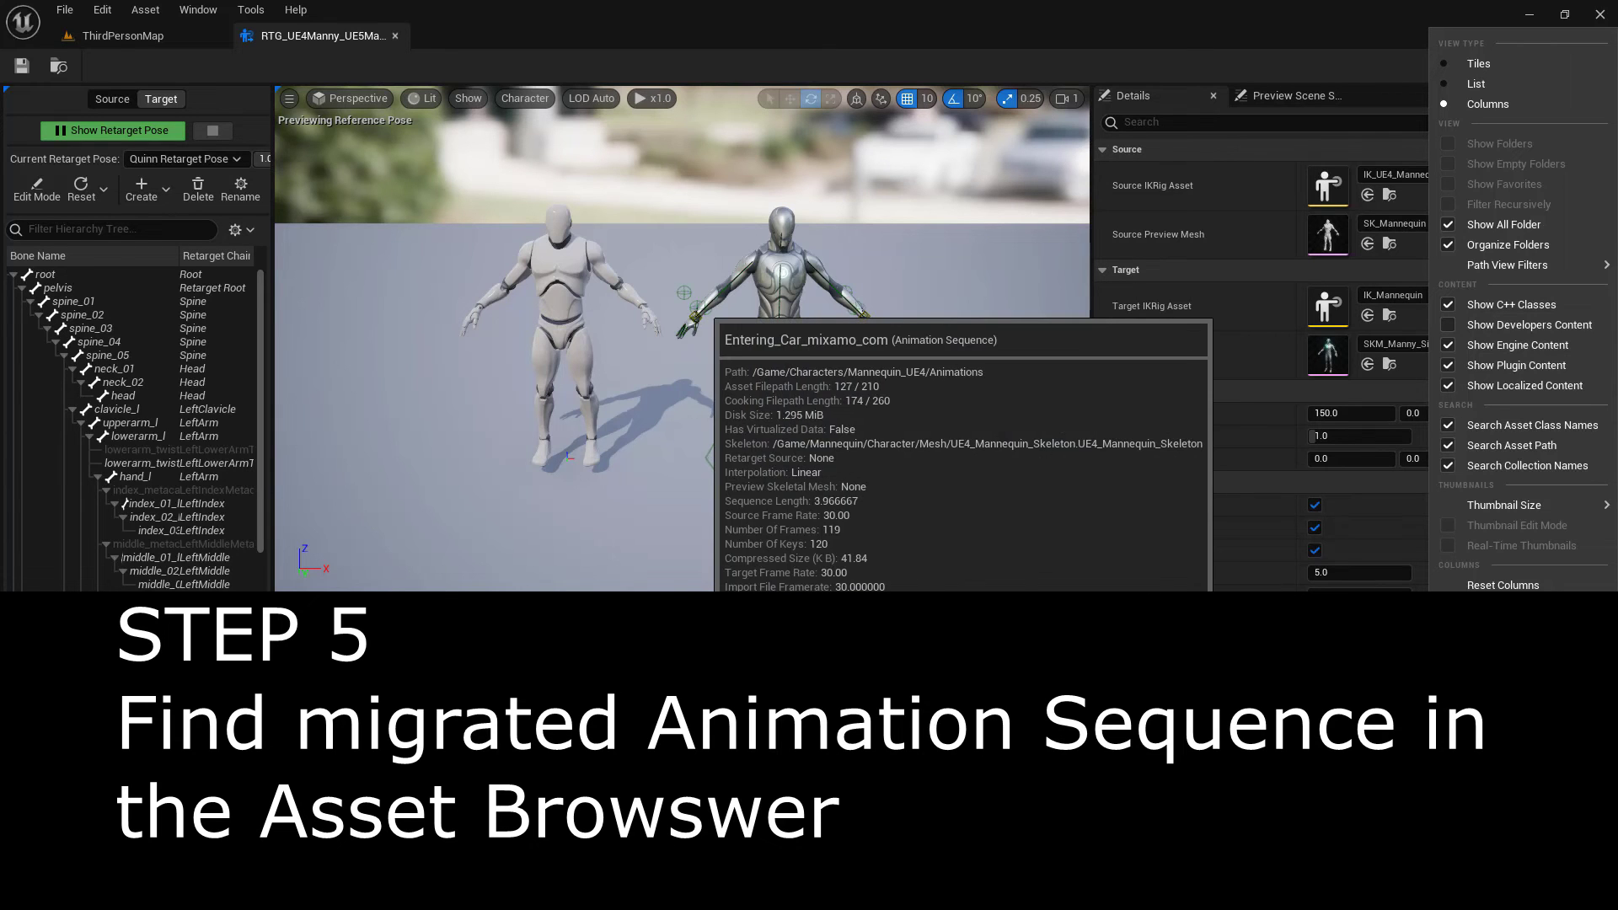
pyautogui.click(1227, 725)
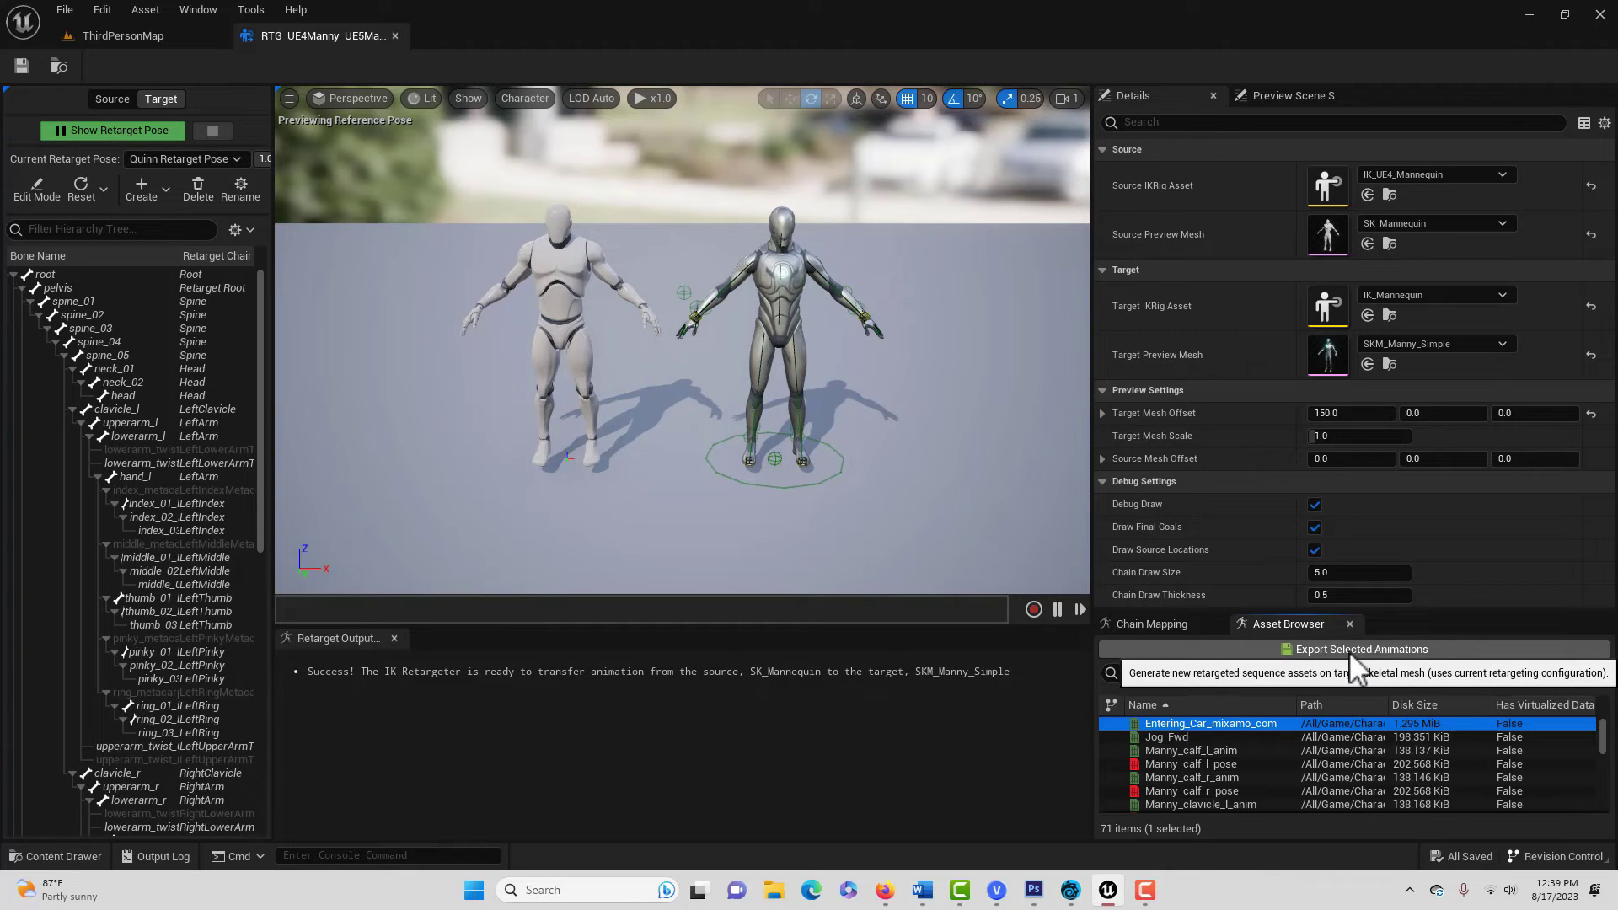
# Export the retargeted Entering_Car animation into a new Content/RTG_Anims folder
pyautogui.click(1348, 650)
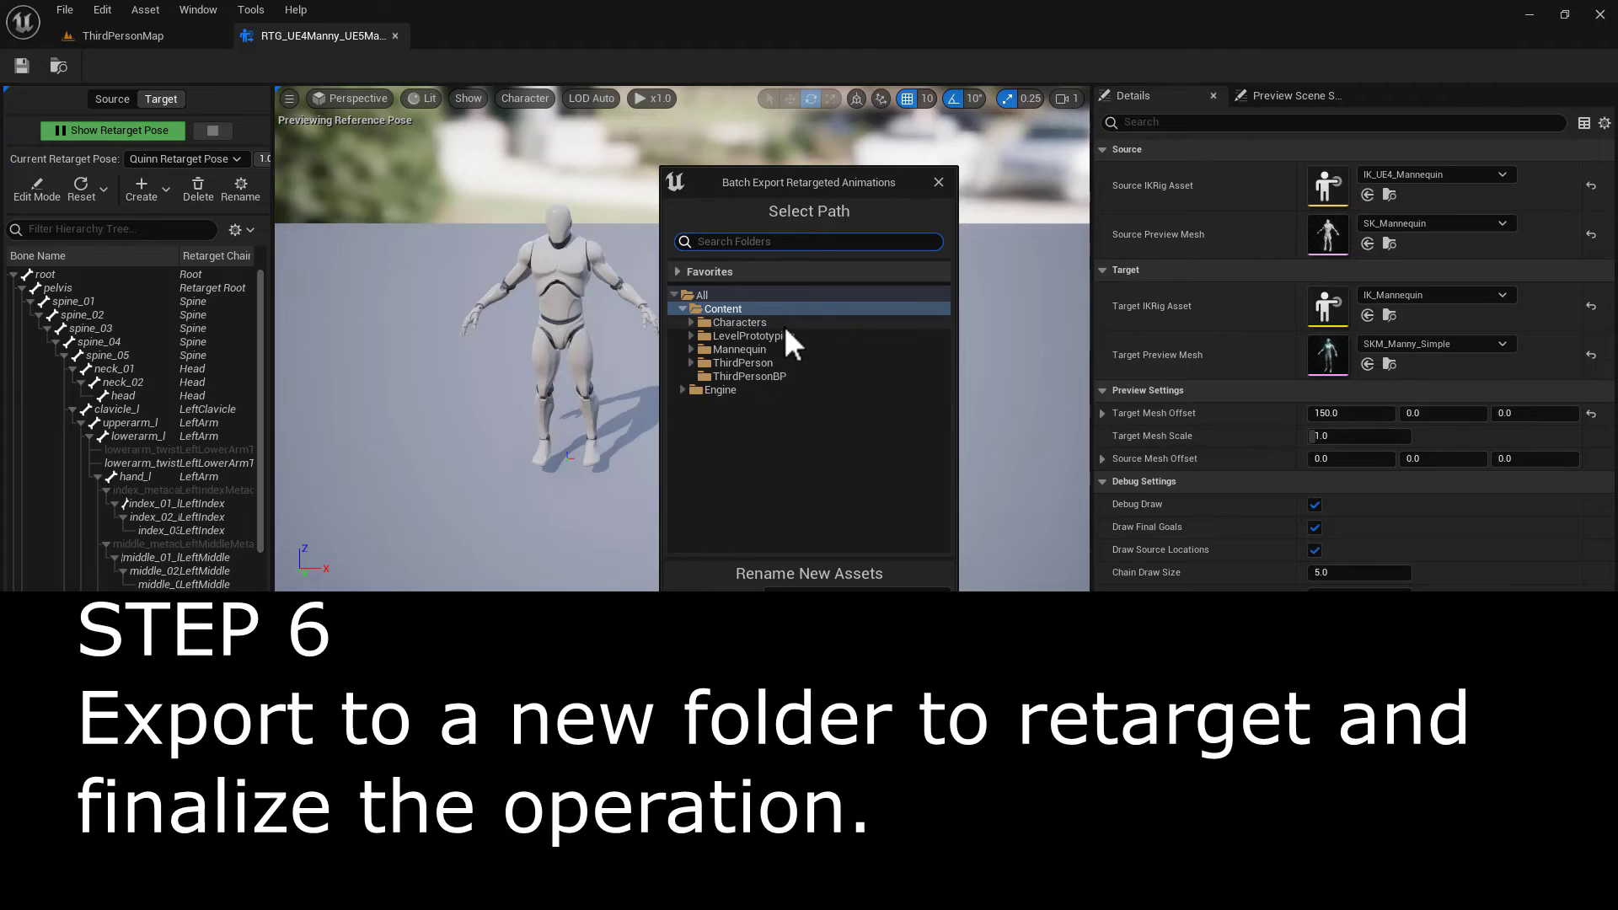
pyautogui.click(743, 307)
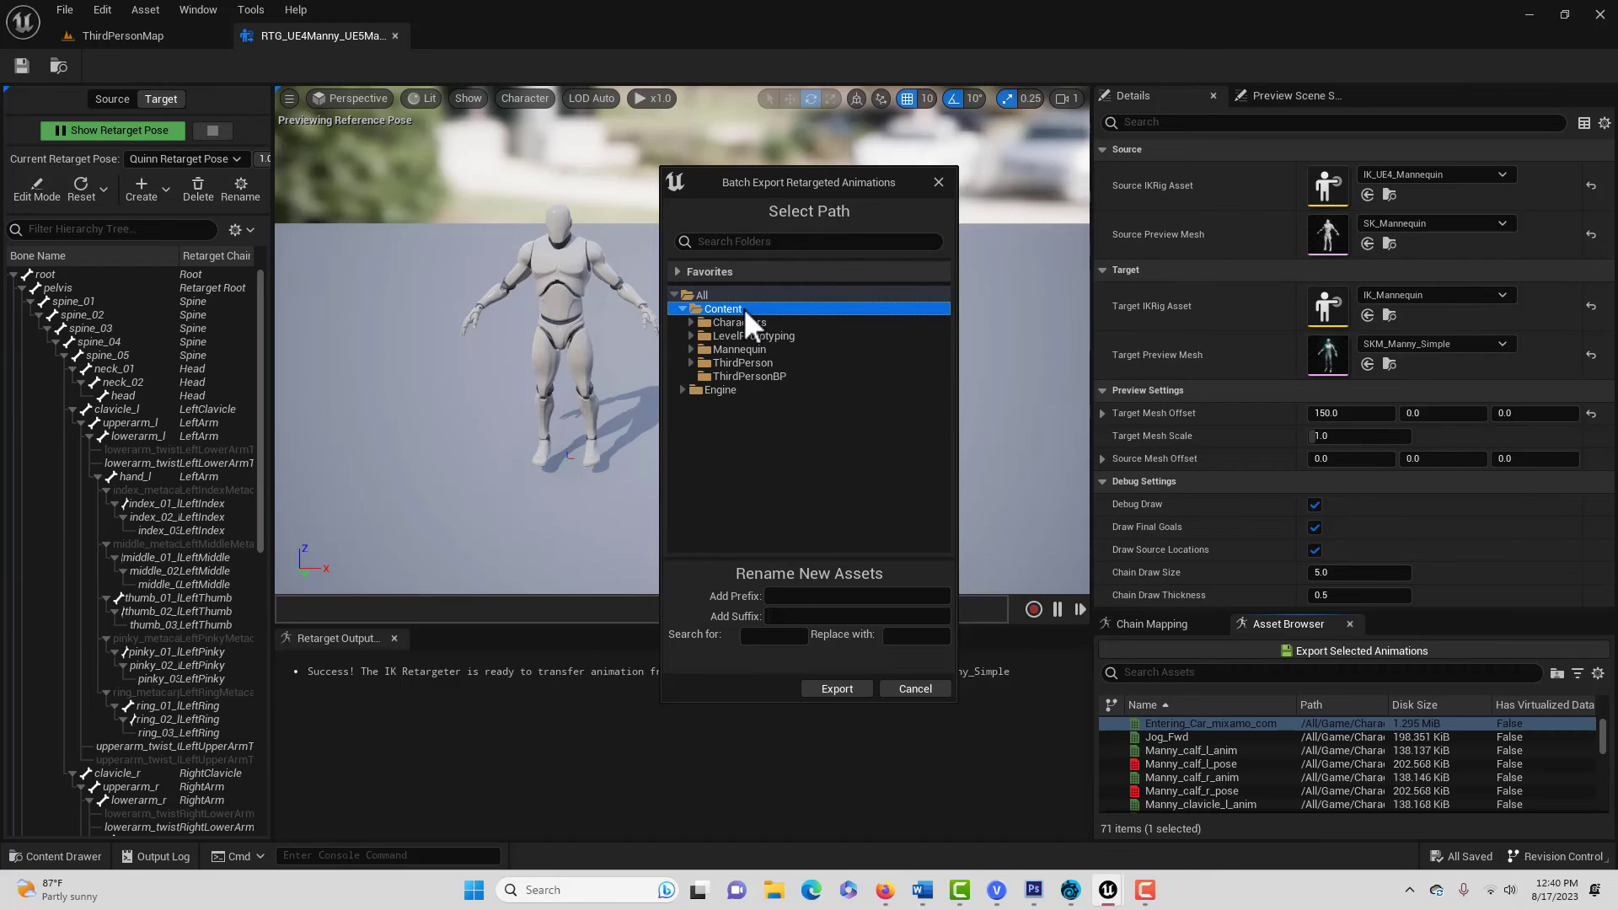
pyautogui.rightClick(743, 307)
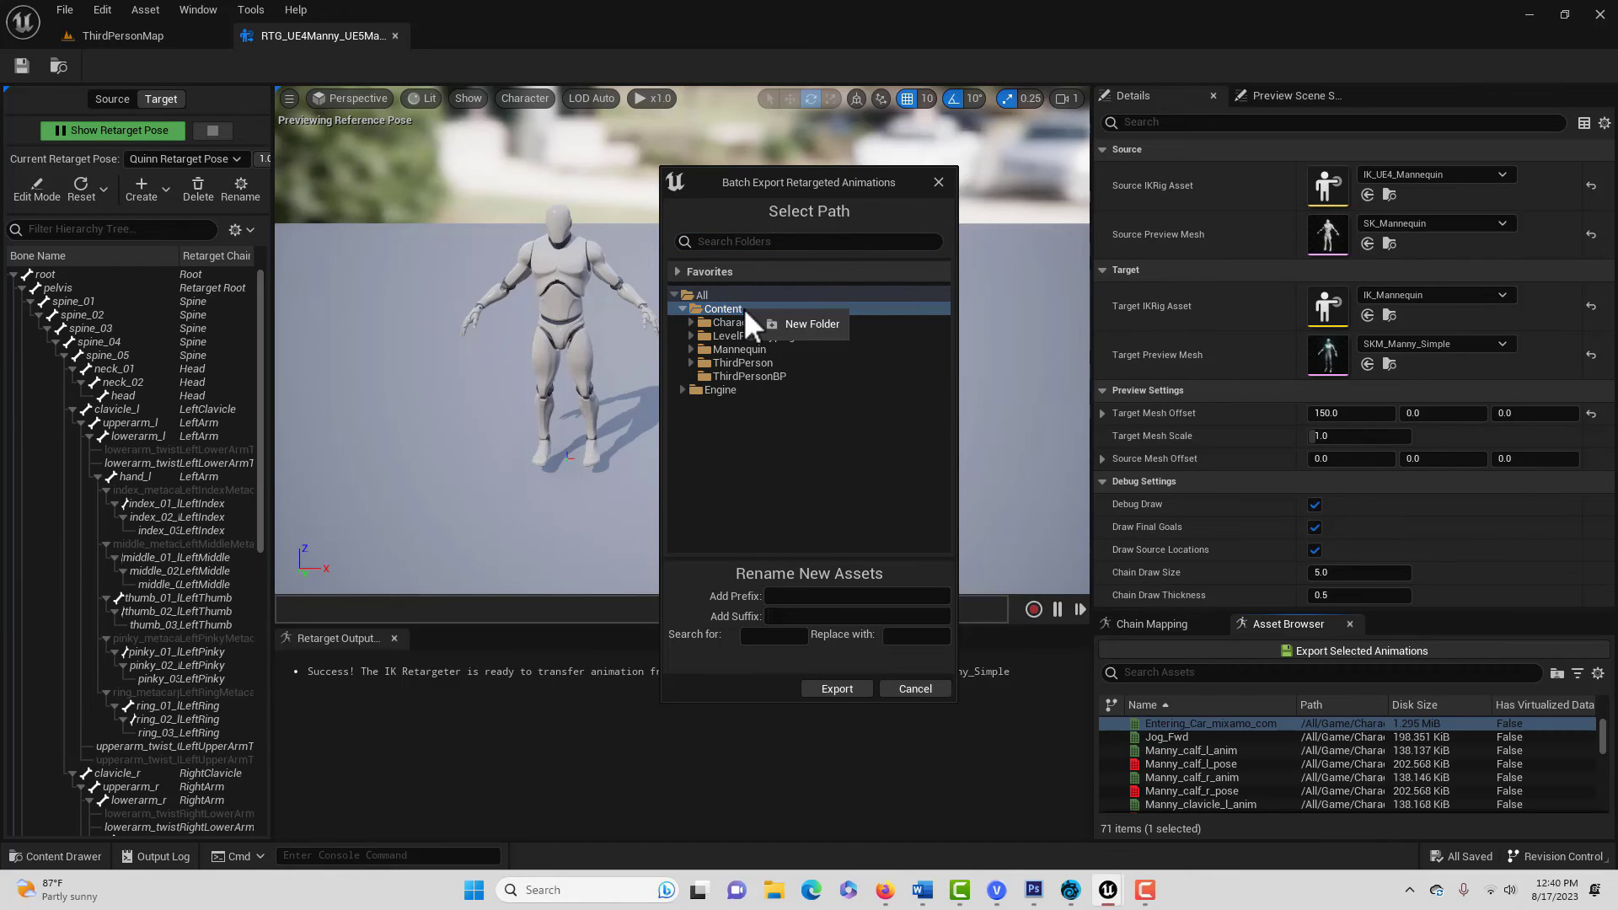
pyautogui.click(804, 324)
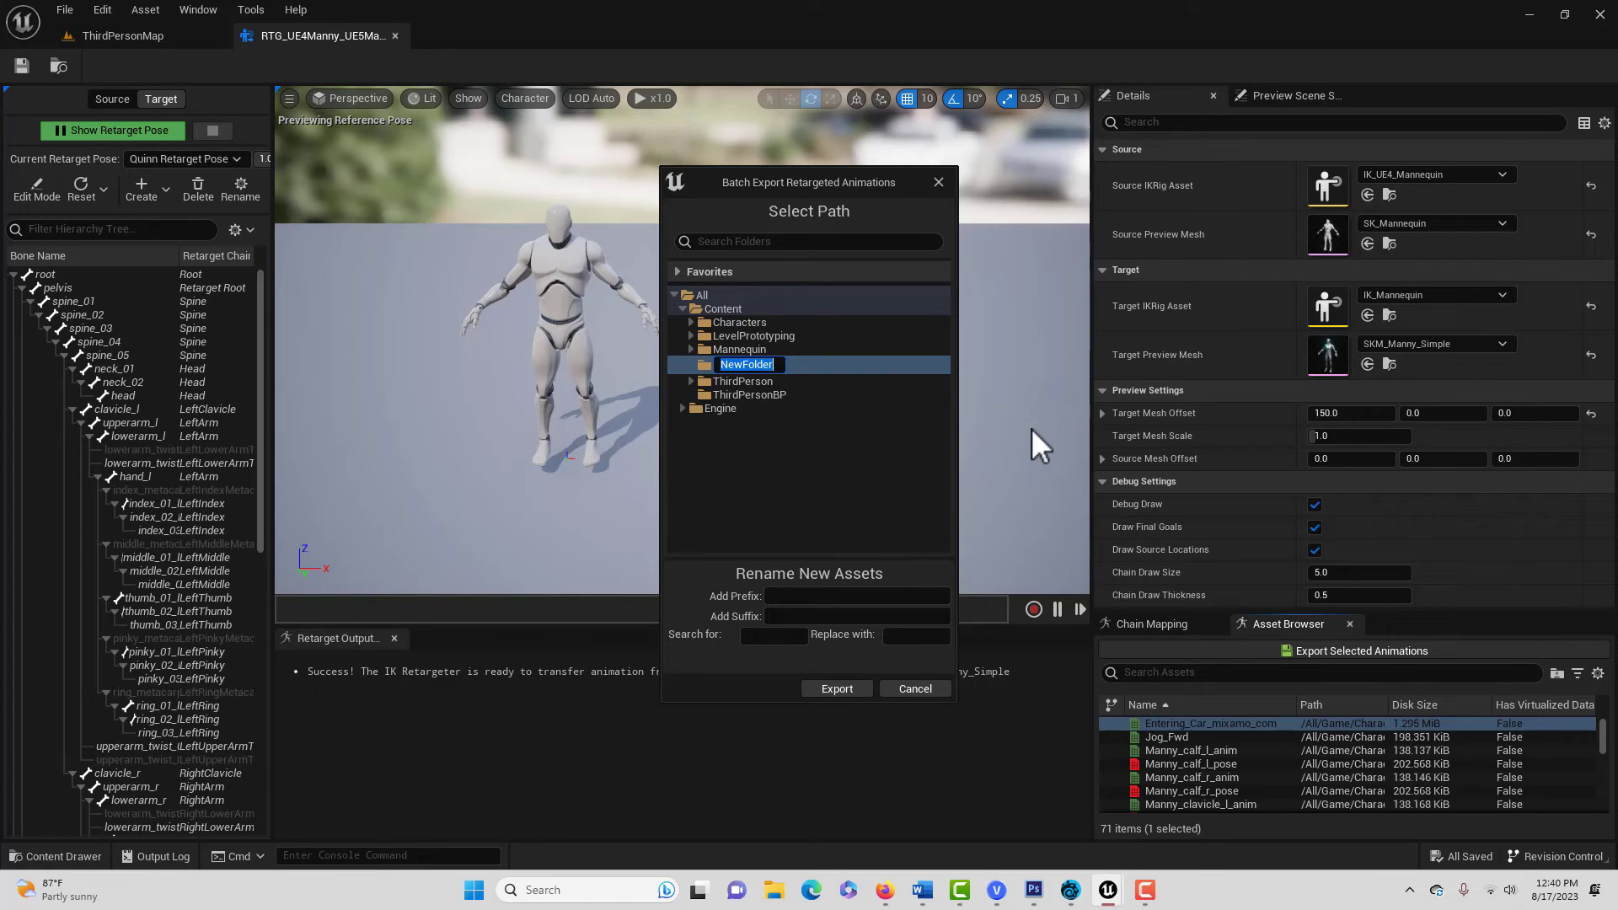
pyautogui.write('RTG_Anims')
pyautogui.press('Return')
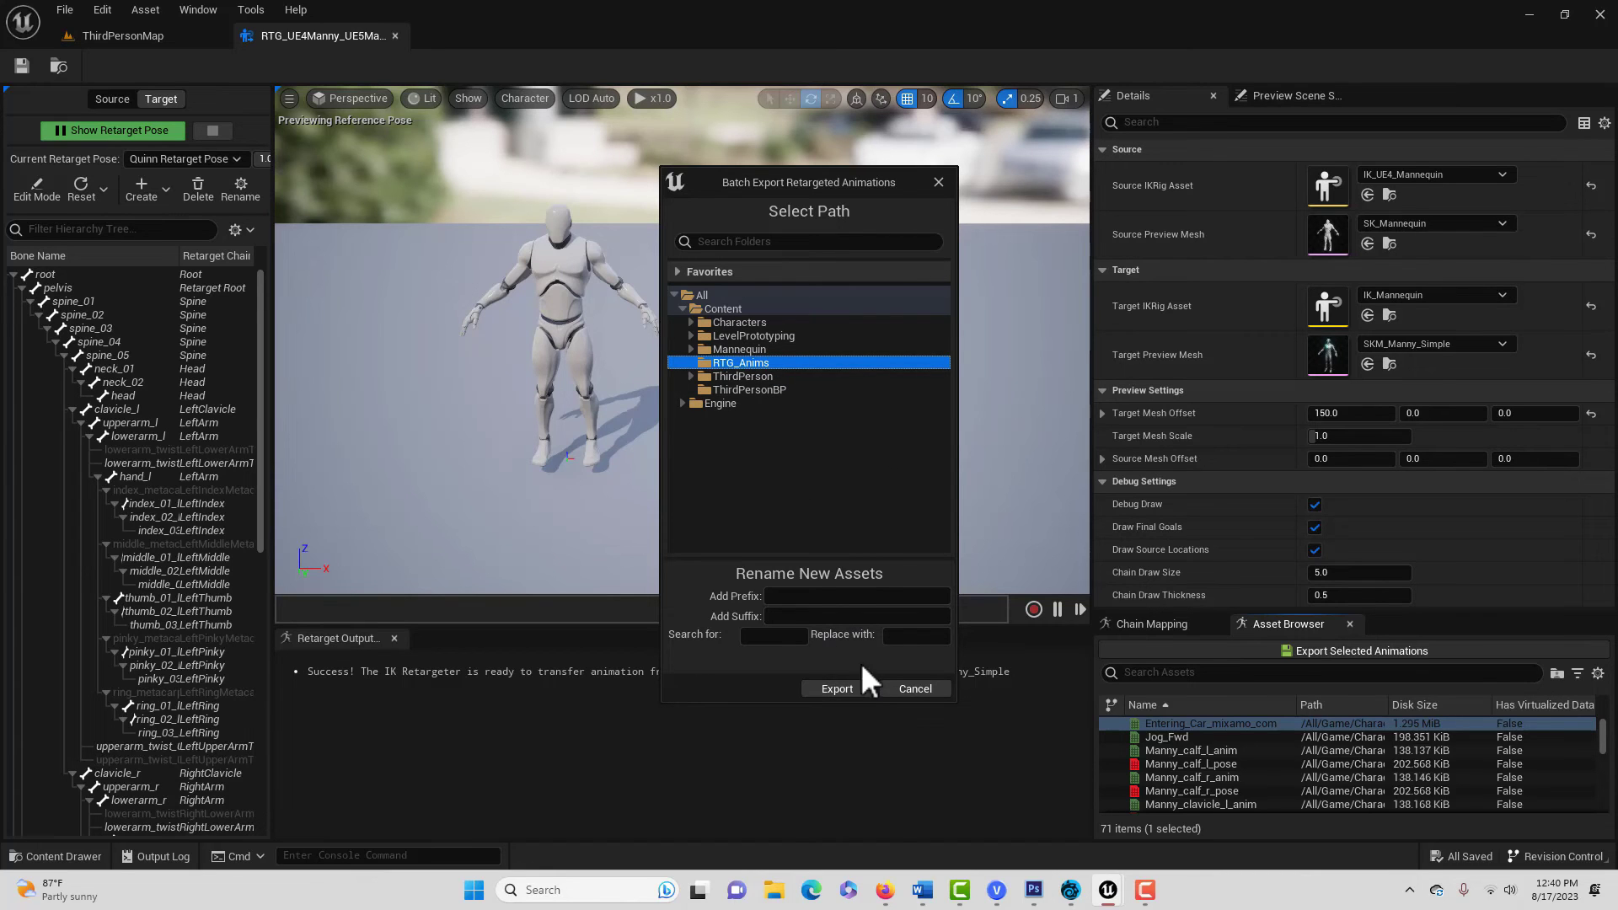
pyautogui.click(851, 689)
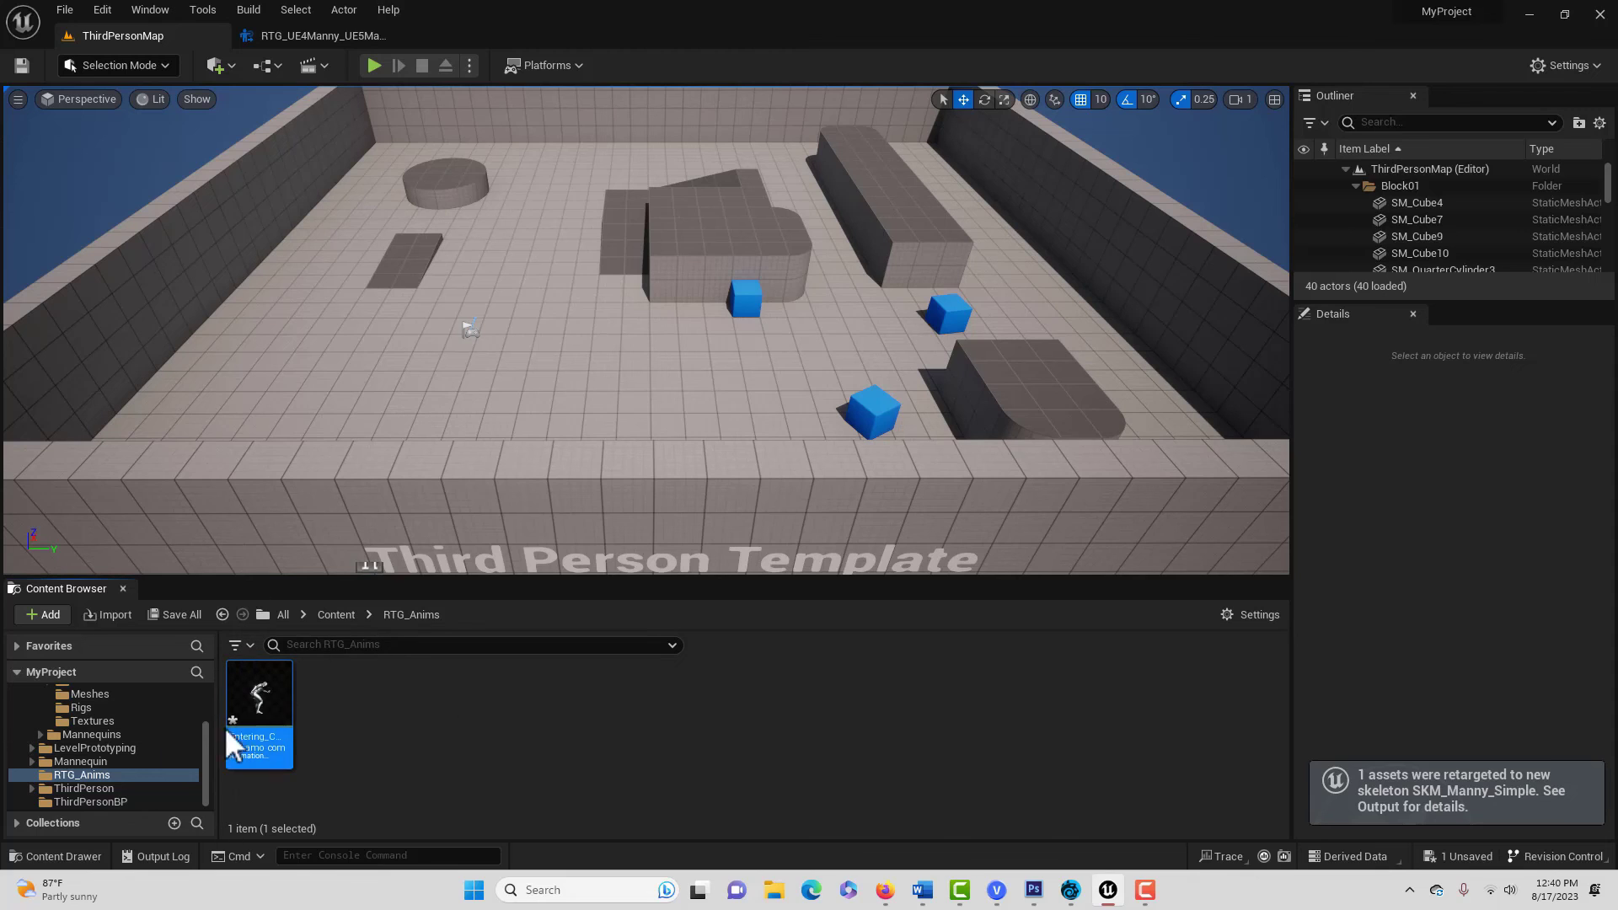
# Place the retargeted Entering_Car animation from RTG_Anims into ThirdPersonMap and start a Play In Editor session
pyautogui.moveTo(268, 732)
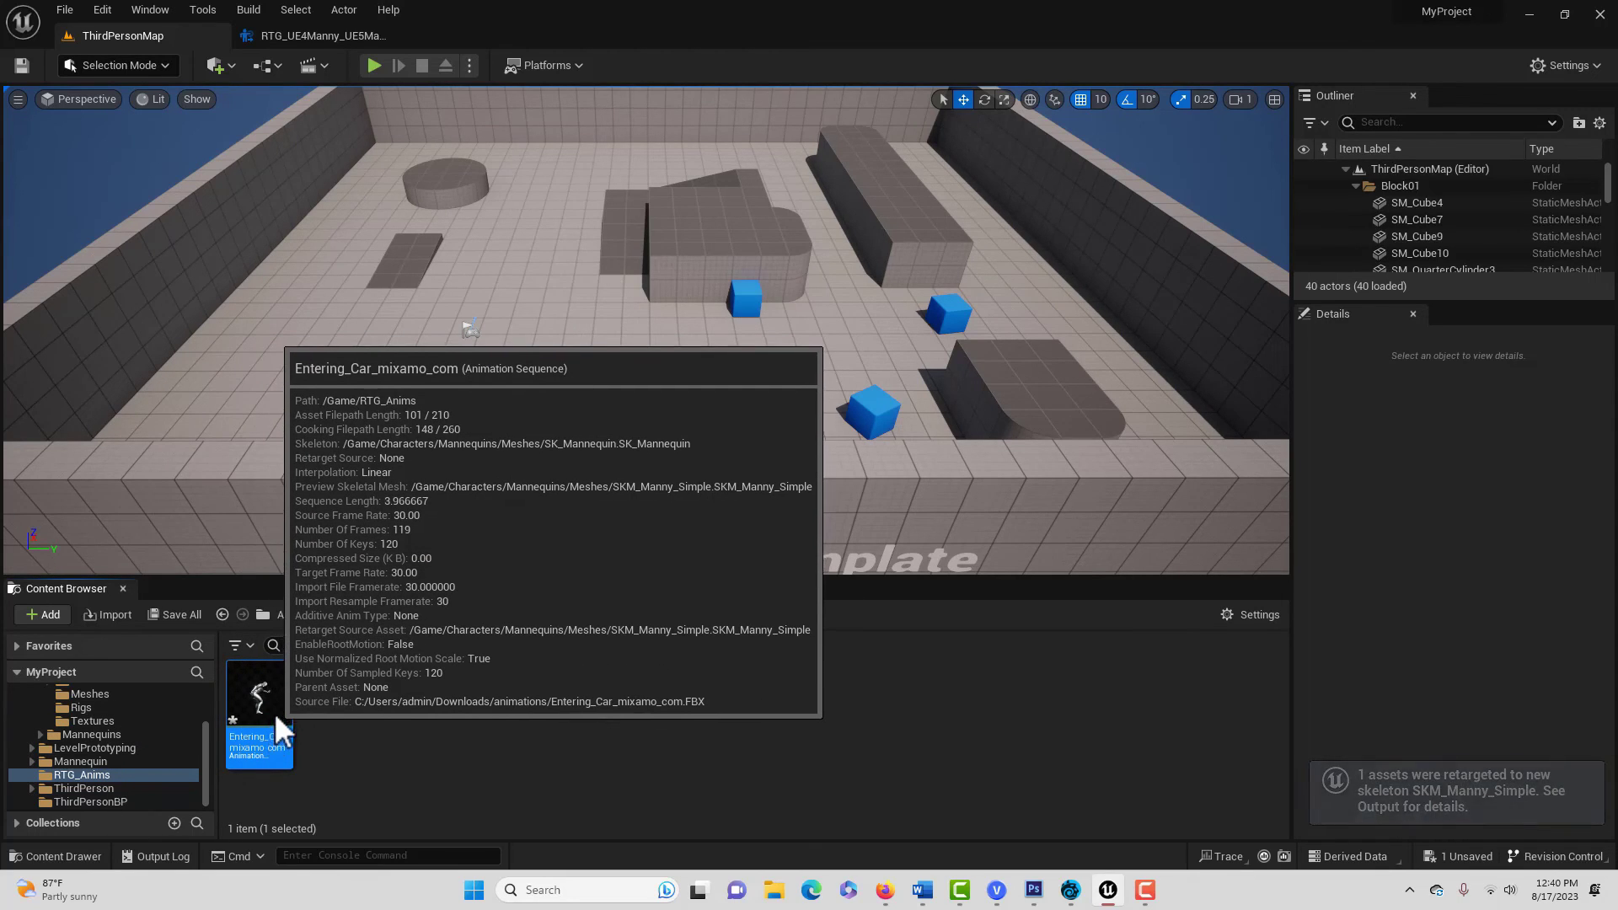
pyautogui.moveTo(272, 711); pyautogui.dragTo(531, 363)
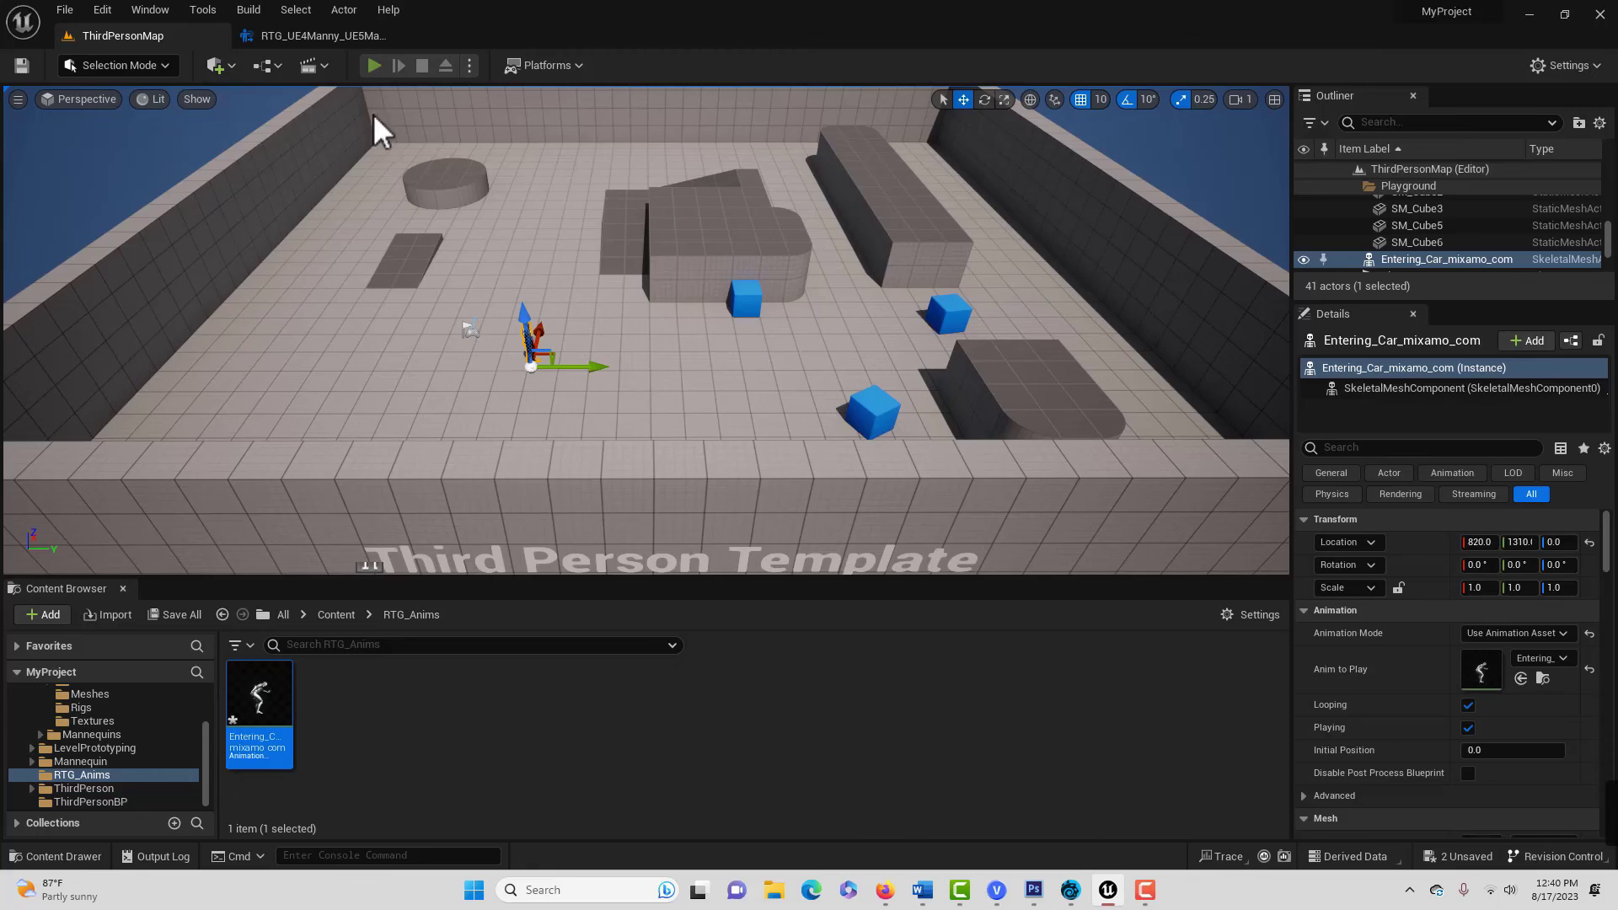
pyautogui.click(373, 65)
pyautogui.click(1120, 479)
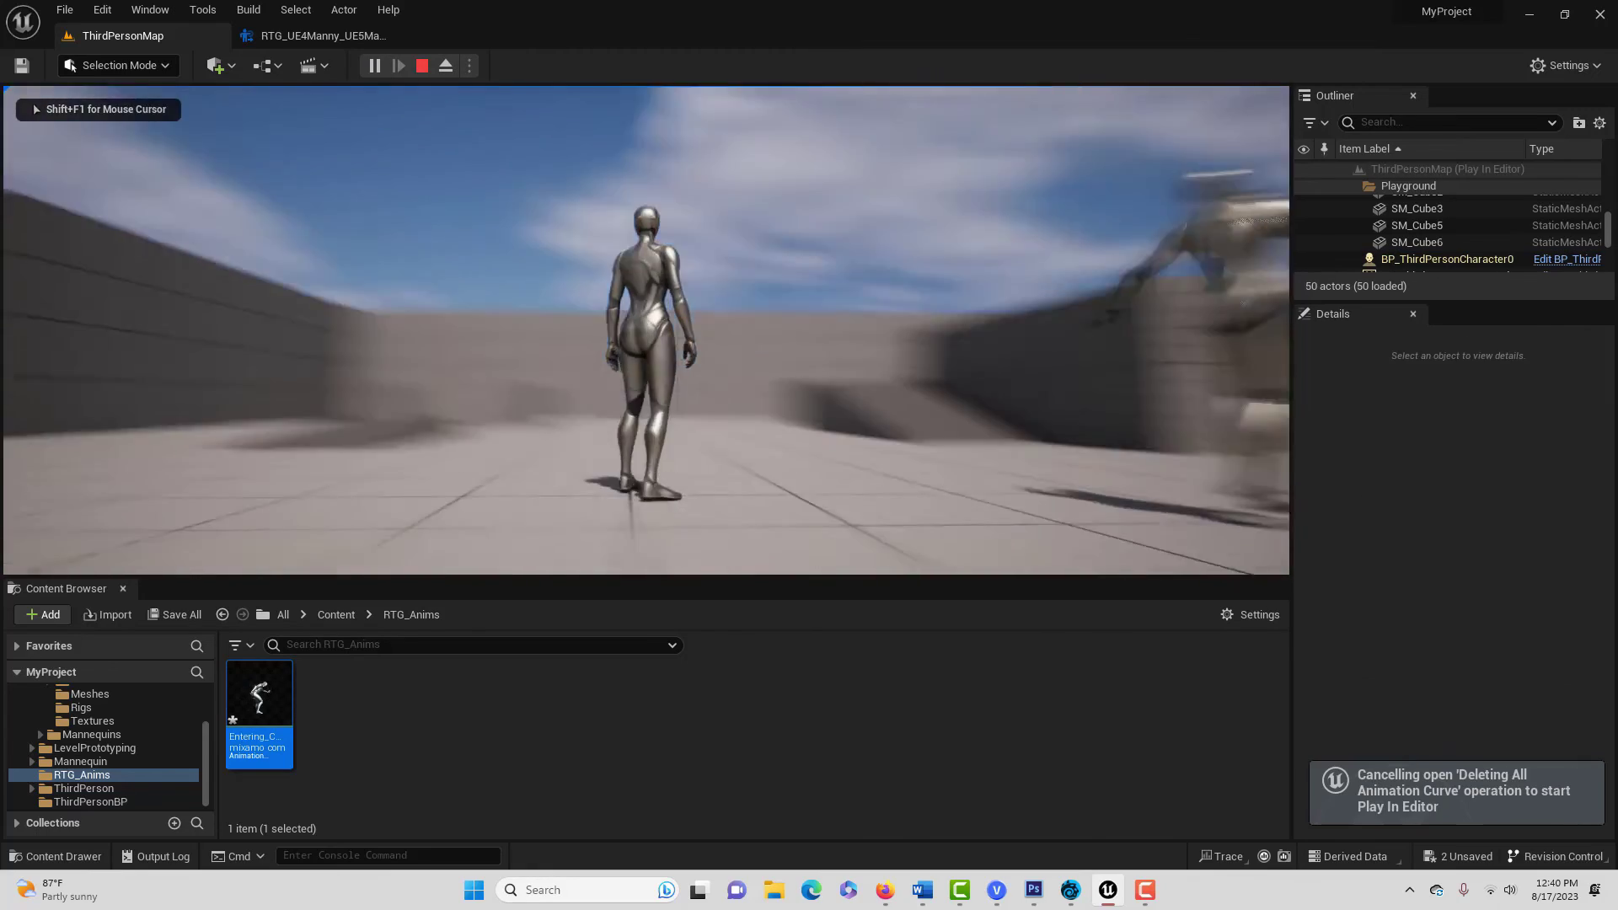
# Walk the player forward with W toward the mannequin performing the Entering_Car motion
pyautogui.press('w')
pyautogui.press('w')
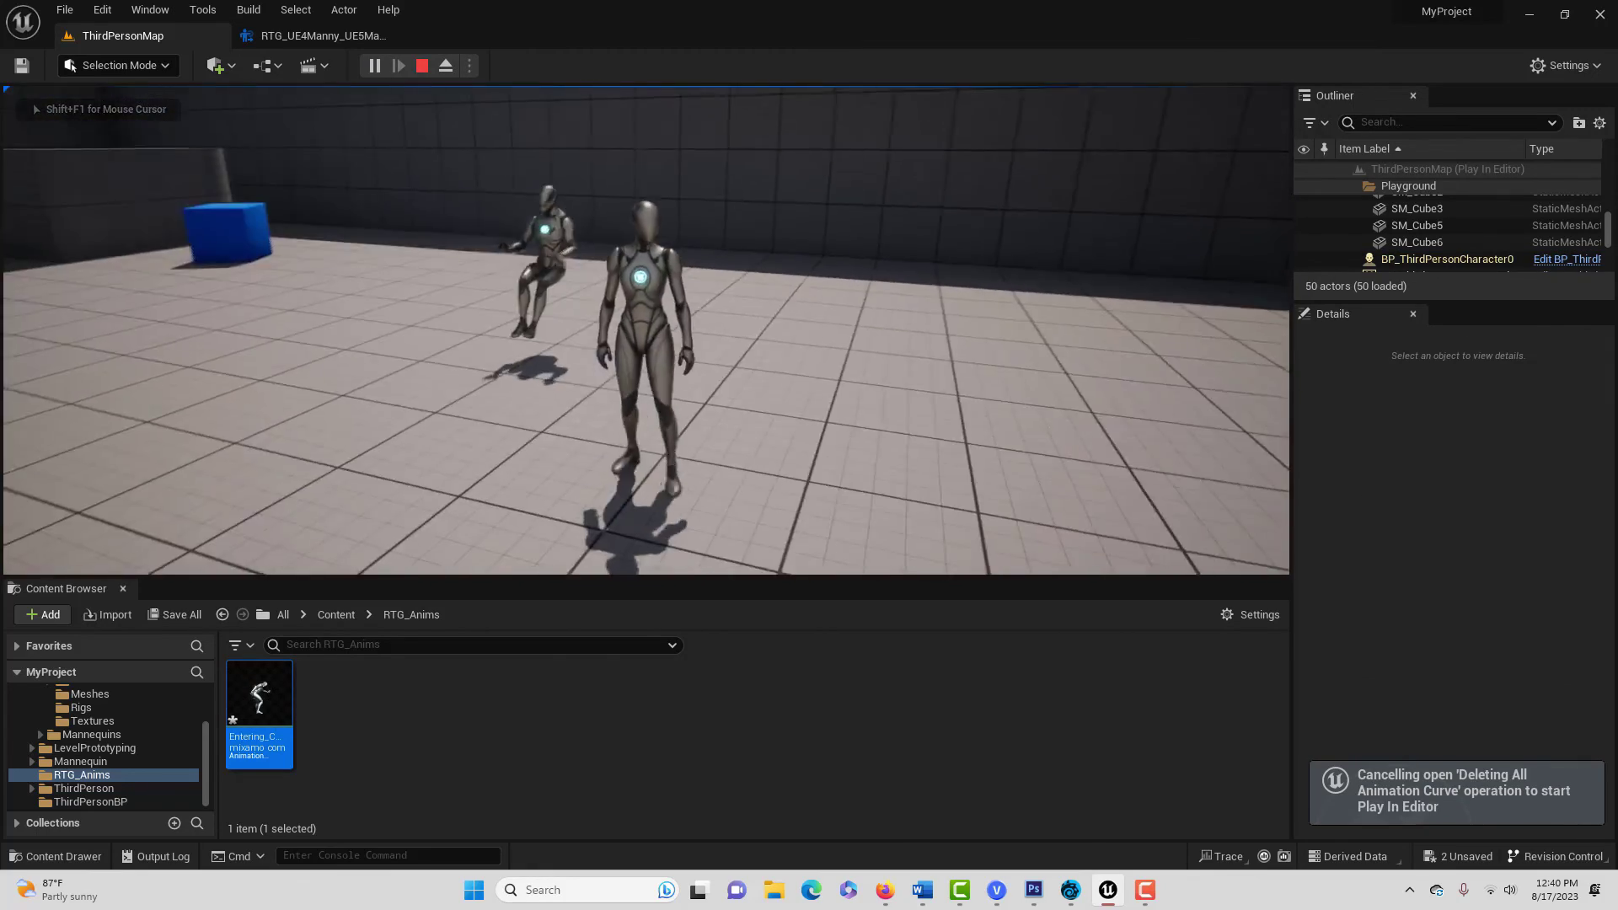
pyautogui.press('w')
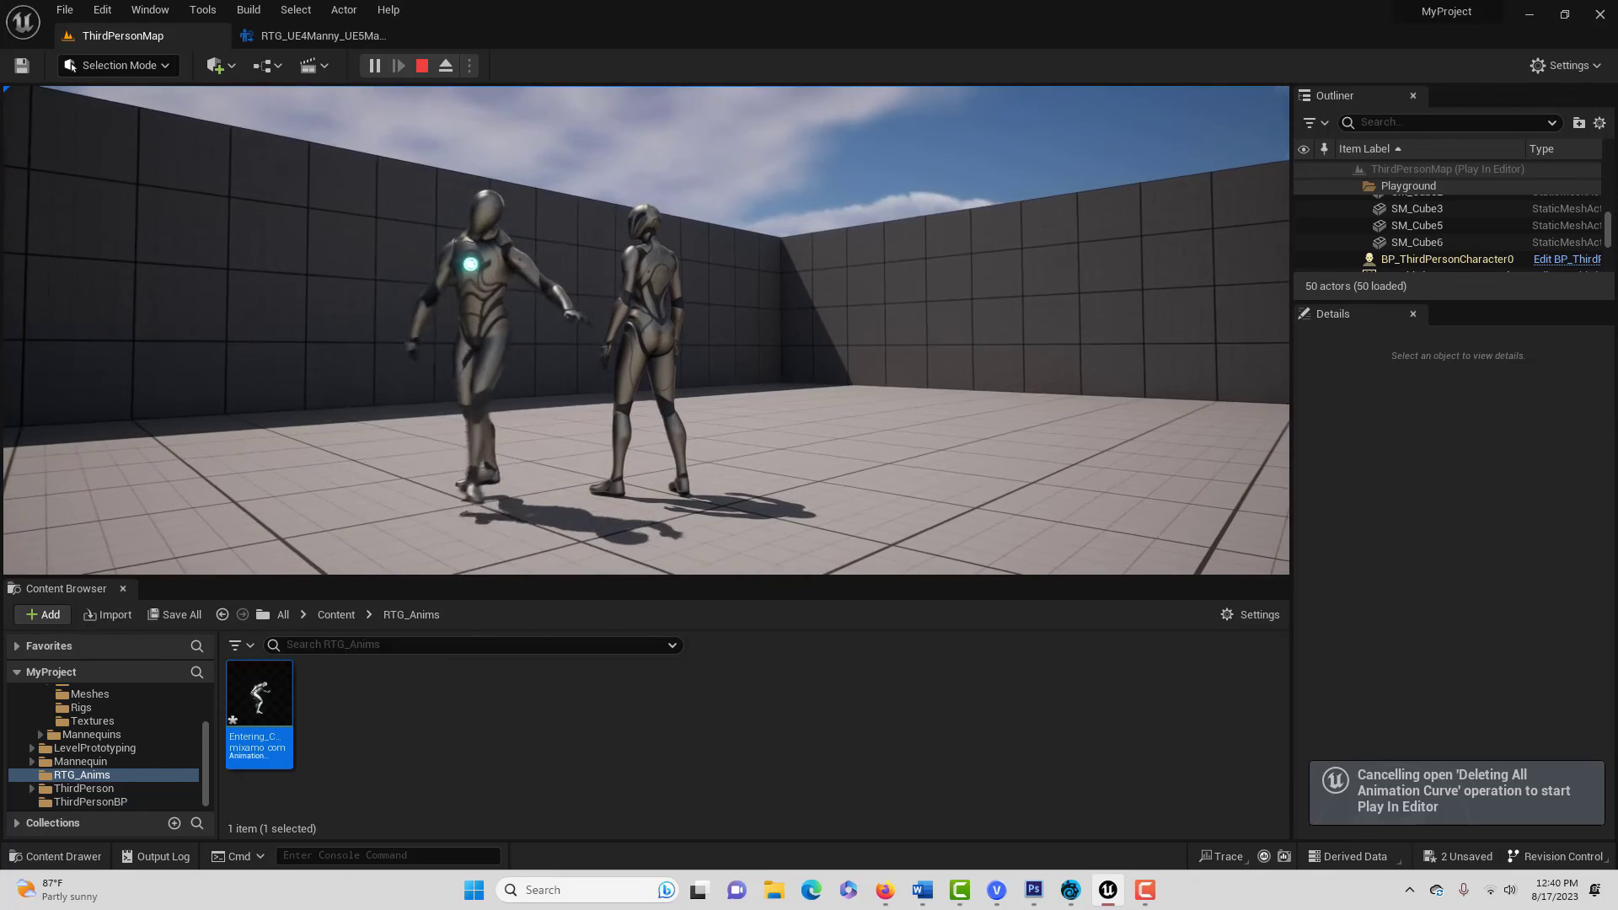